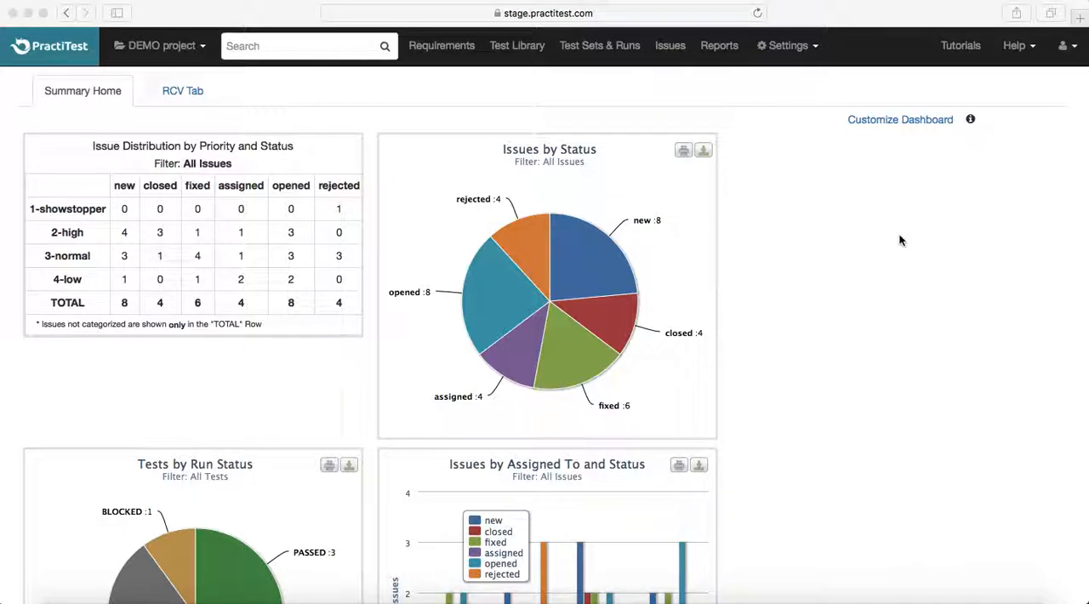
- Open the project's dashboard settings and clone the Summary Home dashboard tab
{"action": "left_click", "coordinate": [814, 48]}
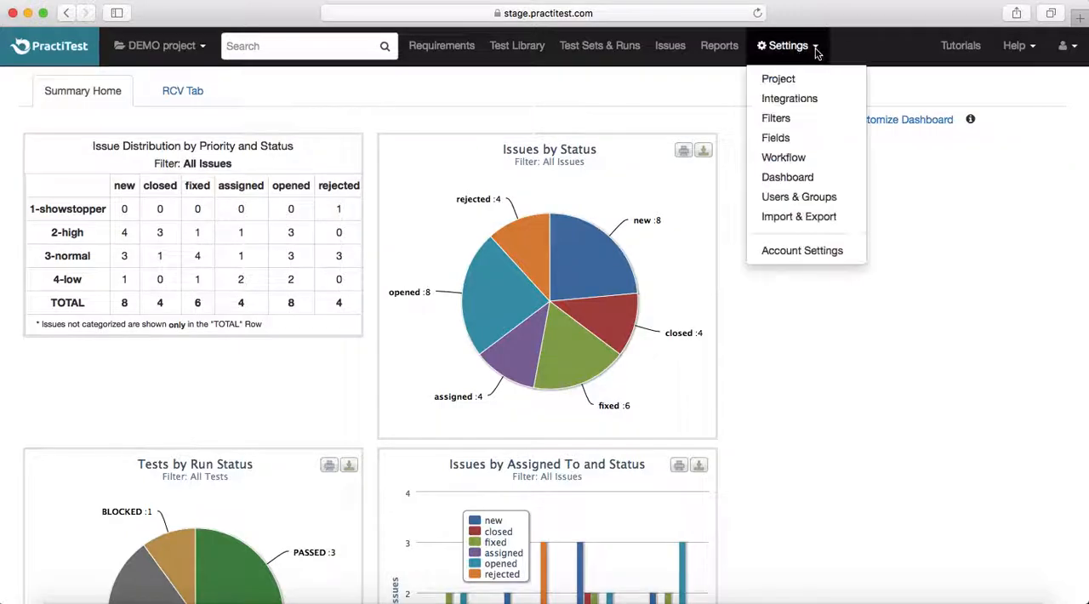
{"action": "left_click", "coordinate": [801, 180]}
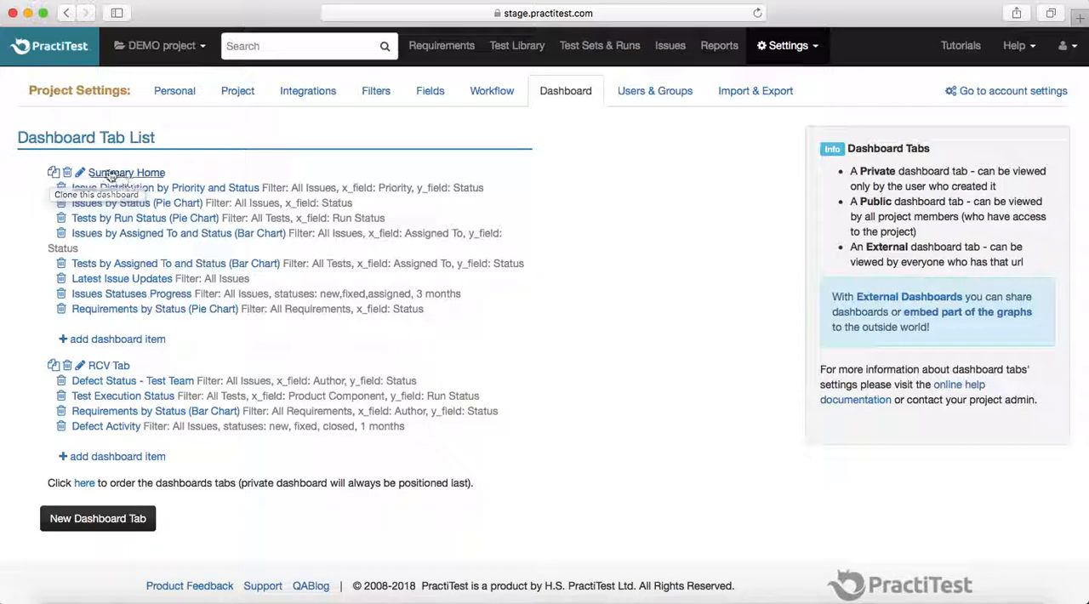
{"action": "left_click", "coordinate": [53, 174]}
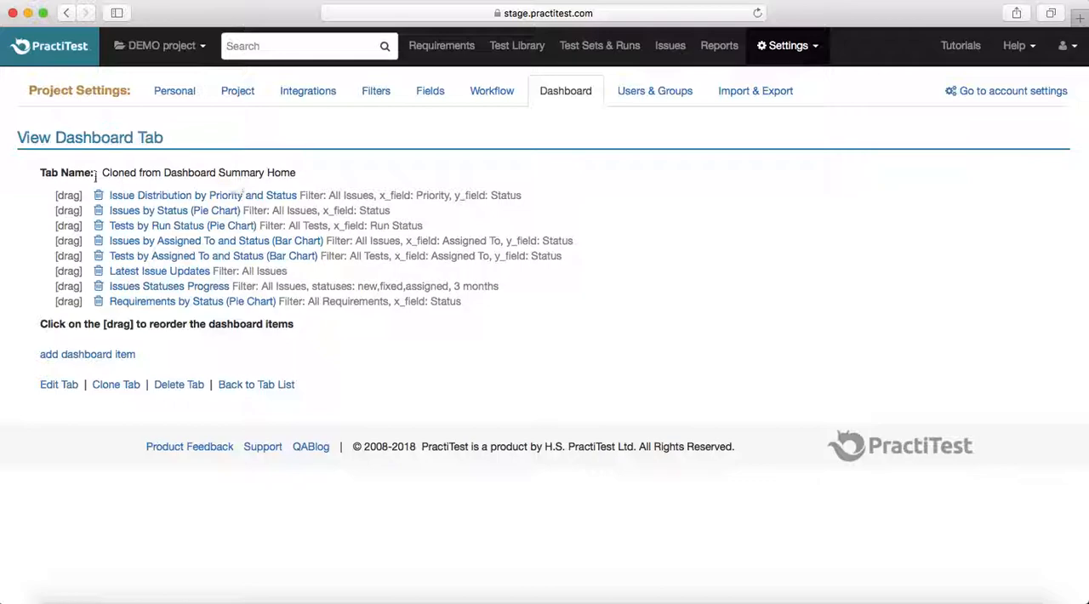
- Delete the Requirements by Status (Pie Chart) item from the cloned dashboard and return to the dashboard tab list
{"action": "left_click", "coordinate": [99, 302]}
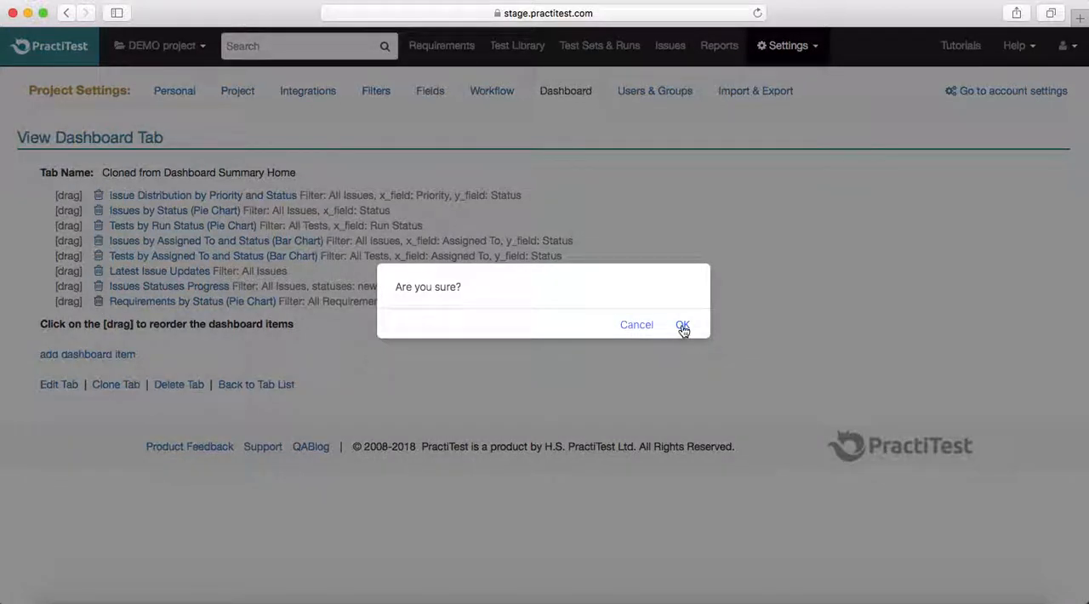
{"action": "left_click", "coordinate": [681, 324]}
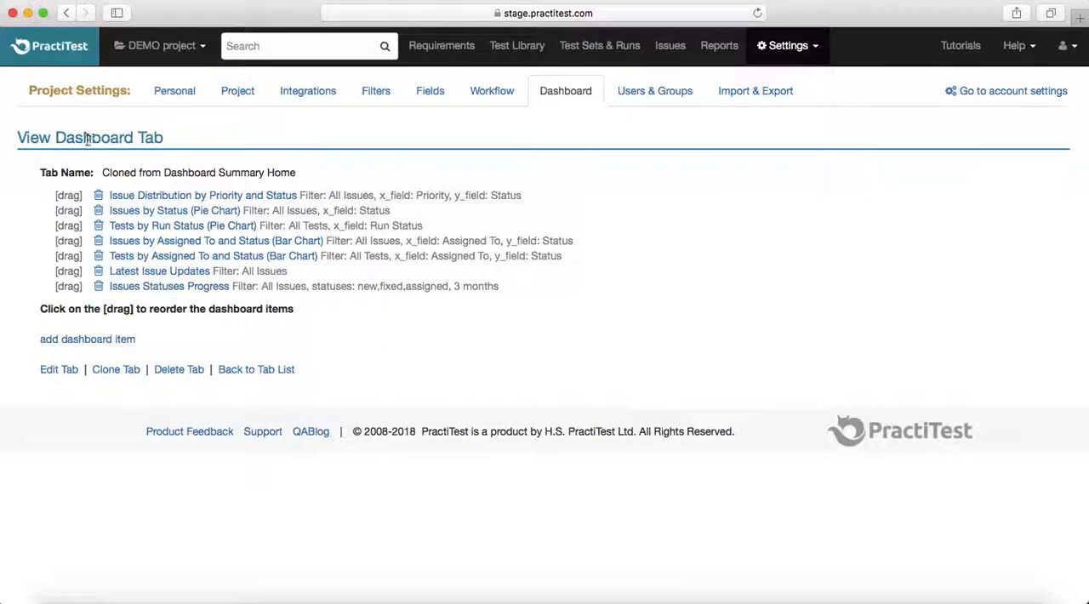
{"action": "left_click", "coordinate": [579, 92]}
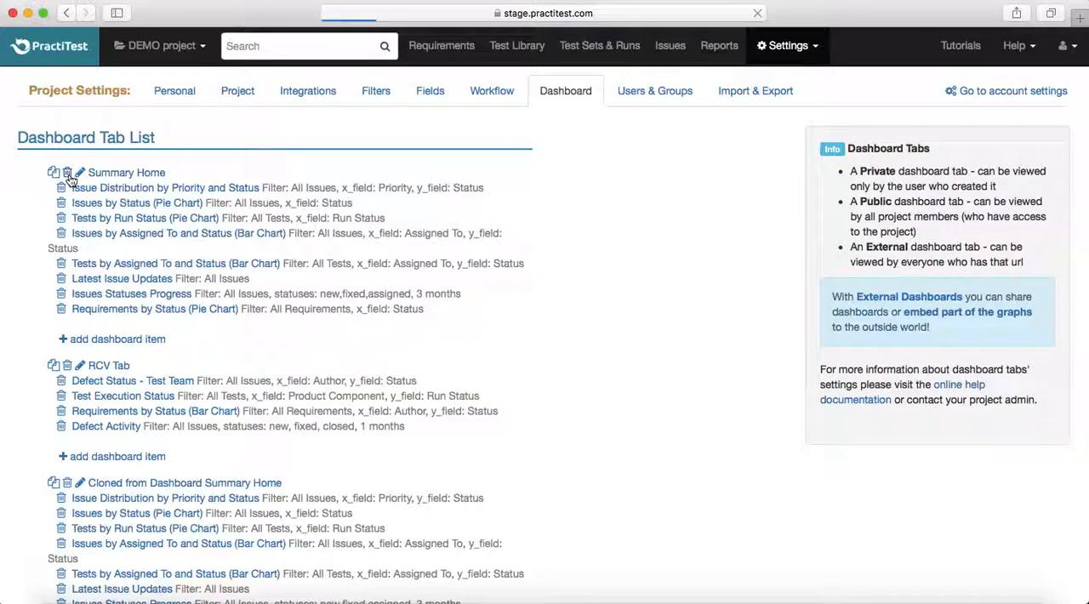
- Rename the dashboard tab cloned from Summary Home as "RCV Test Dashboard" and save it
{"action": "scroll", "coordinate": [568, 352], "scroll_direction": "down", "scroll_amount": 5}
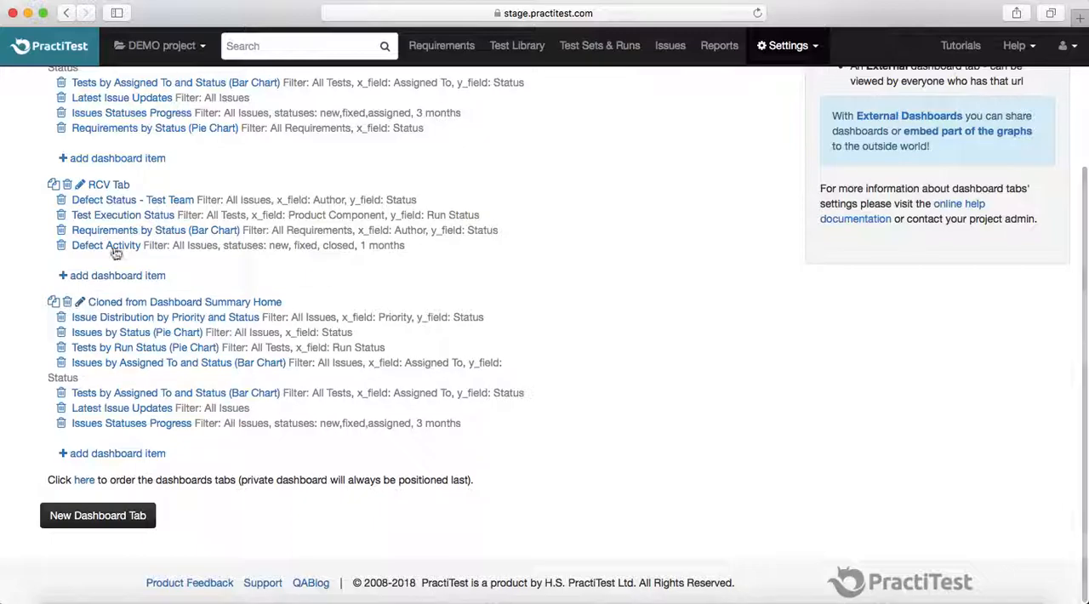
{"action": "left_click", "coordinate": [80, 303]}
{"action": "left_click", "coordinate": [139, 179]}
{"action": "left_click_drag", "start_coordinate": [170, 179], "coordinate": [46, 173]}
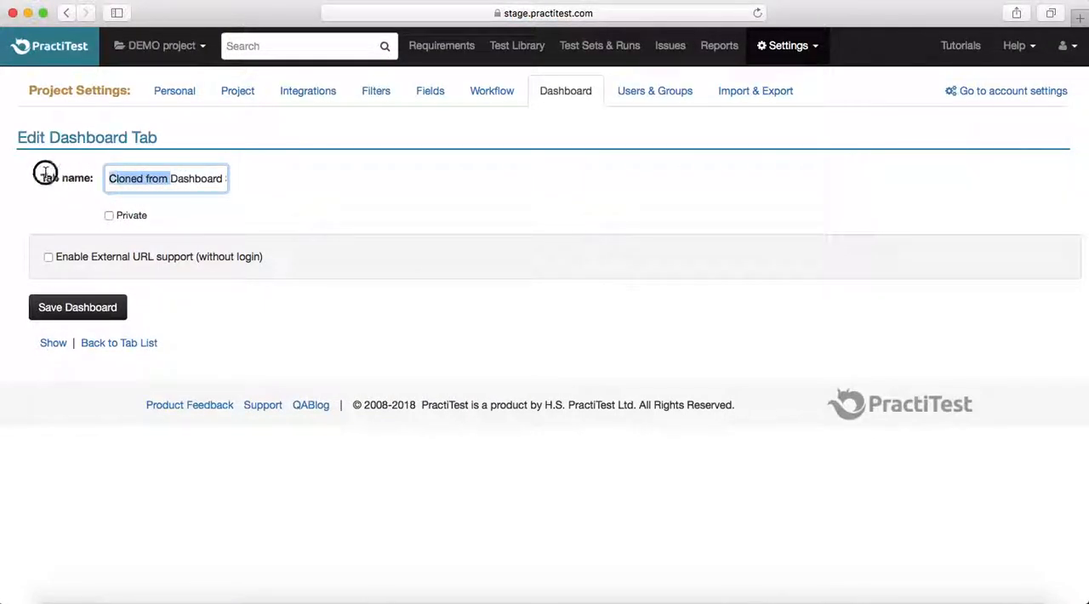
{"action": "key", "text": "BackSpace"}
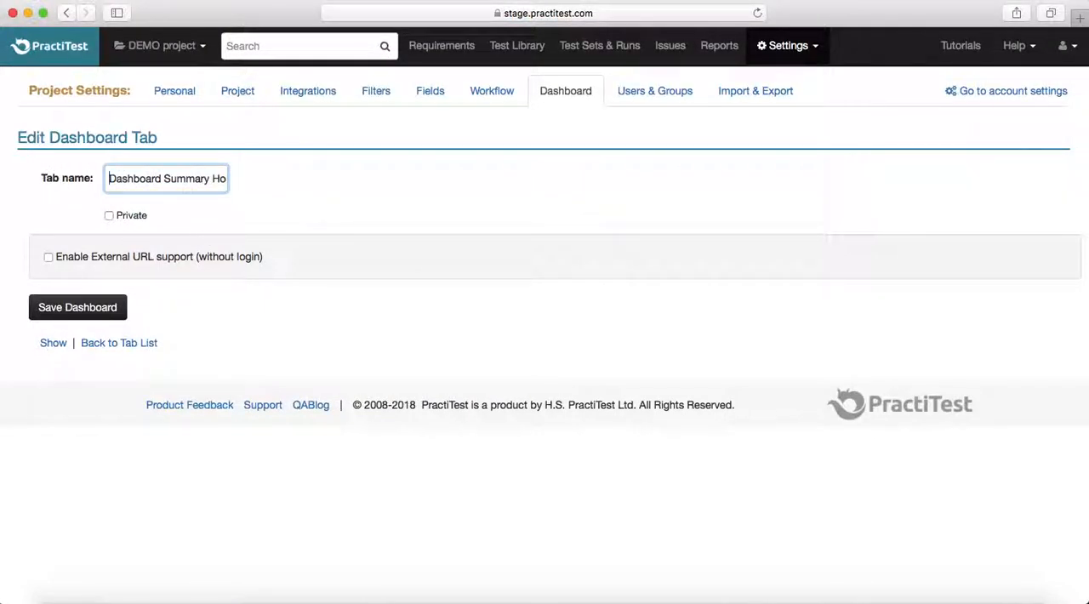
{"action": "left_click_drag", "start_coordinate": [114, 178], "coordinate": [317, 201]}
{"action": "type", "text": "D"}
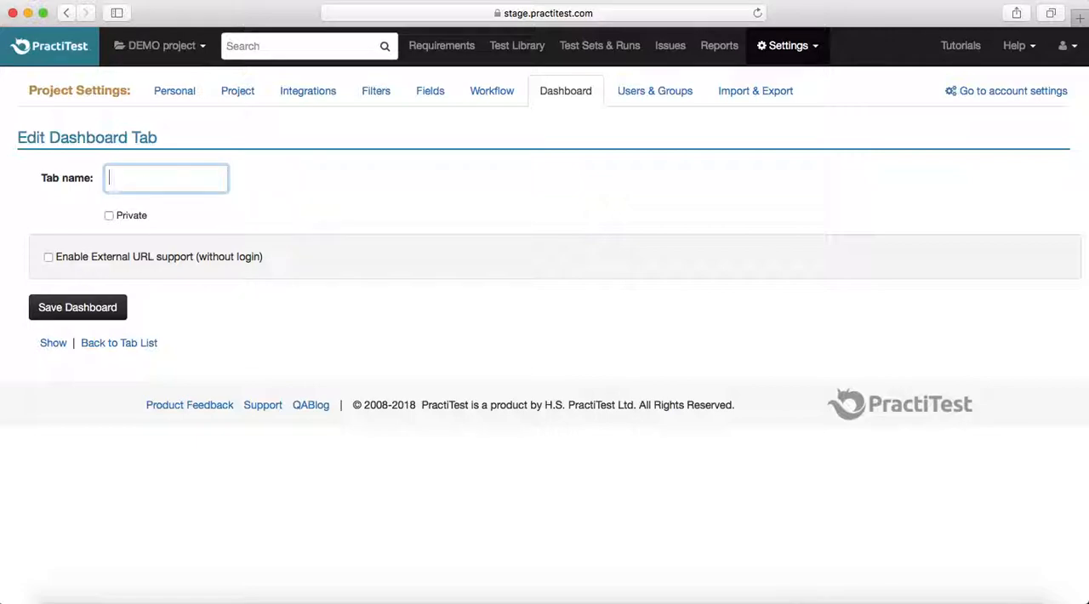
{"action": "type", "text": "RCV Test dashboard"}
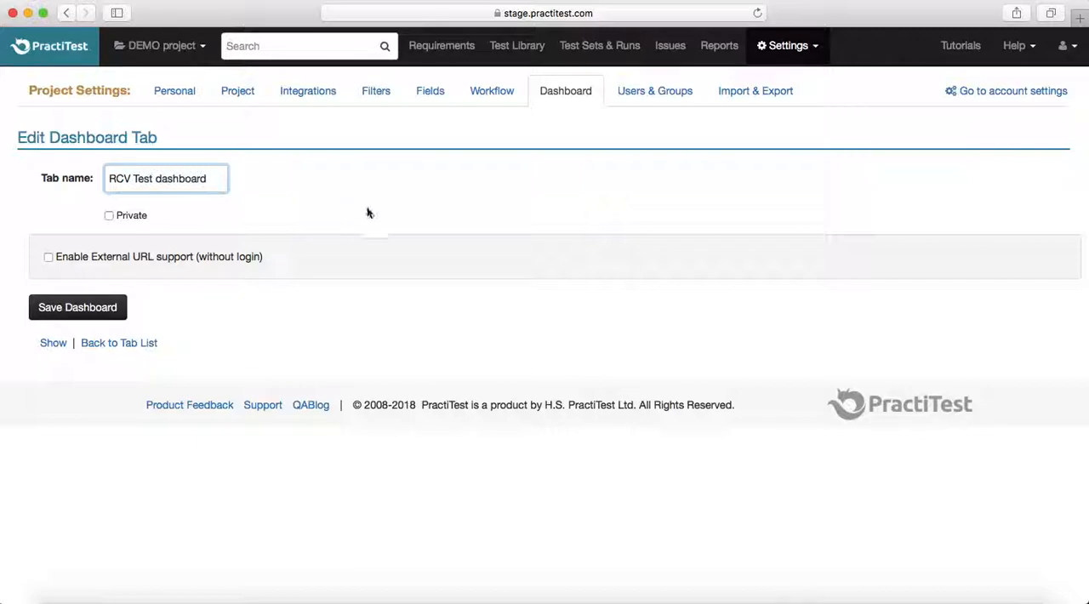
{"action": "left_click", "coordinate": [162, 178]}
{"action": "key", "text": "BackSpace"}
{"action": "type", "text": "D"}
{"action": "left_click", "coordinate": [85, 310]}
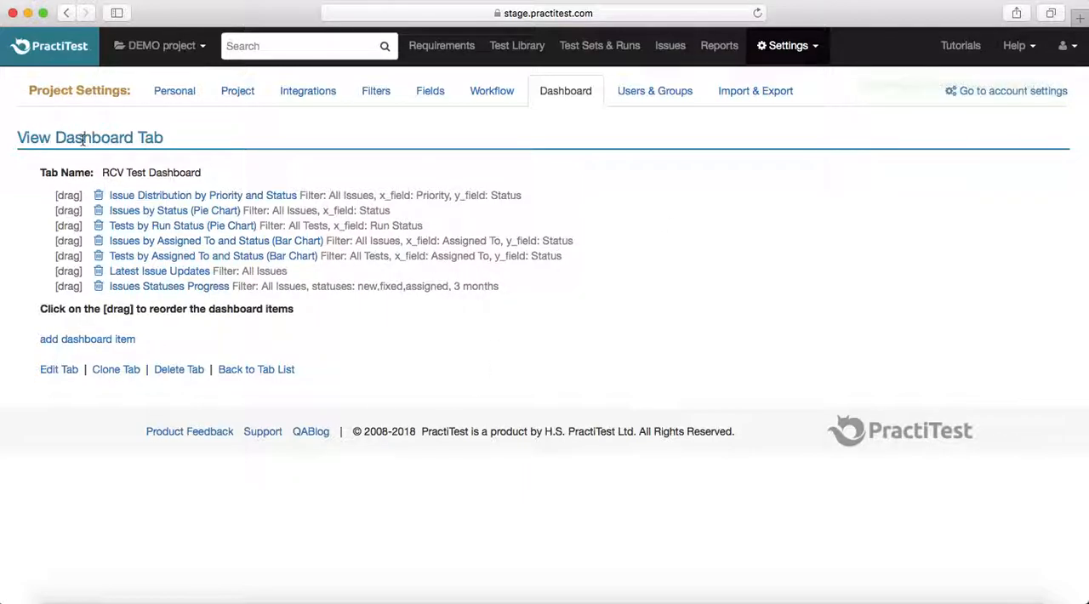
- Name the Issue Distribution by Priority and Status item of RCV Test Dashboard "Issue Distribution"
{"action": "left_click", "coordinate": [565, 94]}
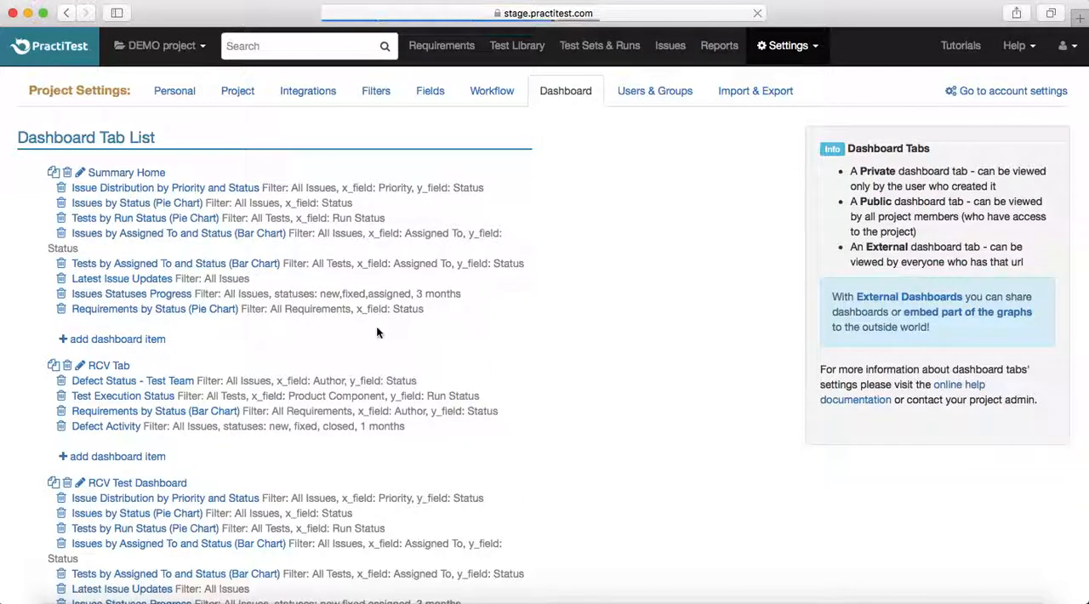
{"action": "scroll", "coordinate": [364, 464], "scroll_direction": "down", "scroll_amount": 5}
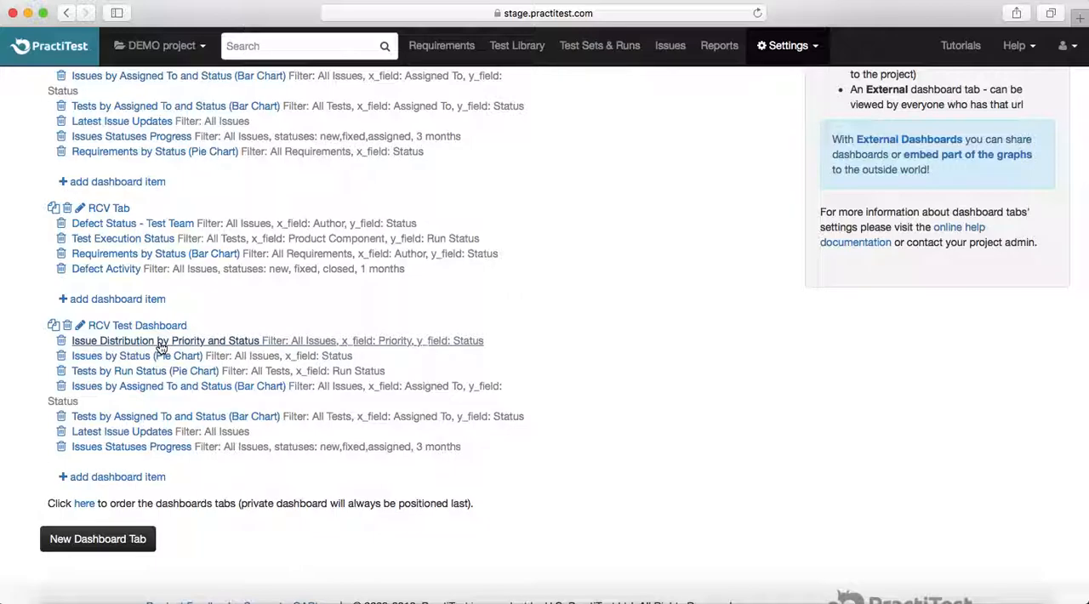
{"action": "left_click", "coordinate": [214, 344]}
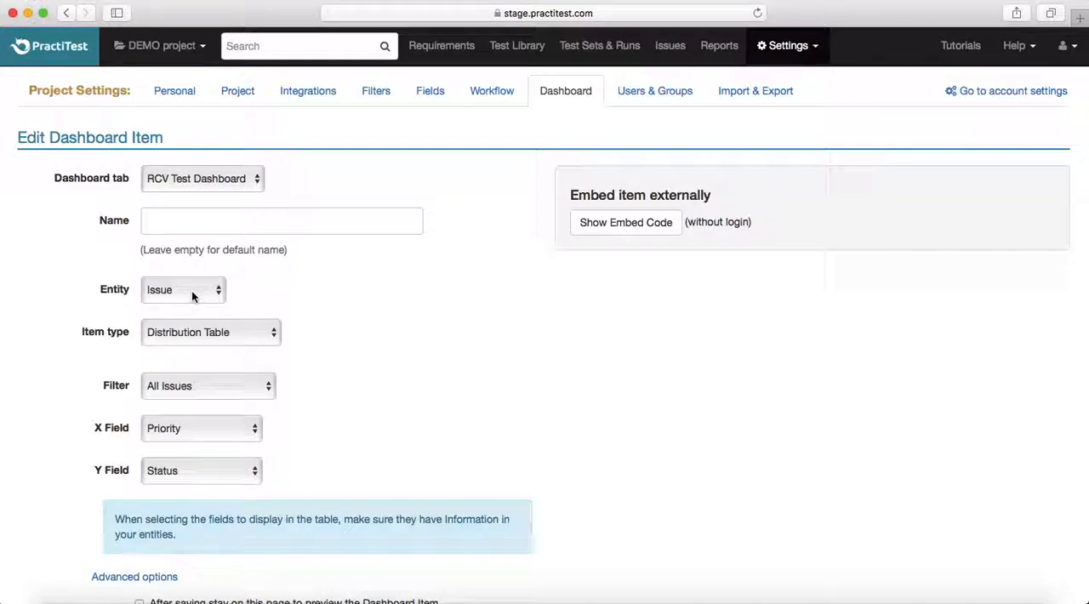
{"action": "left_click", "coordinate": [178, 219]}
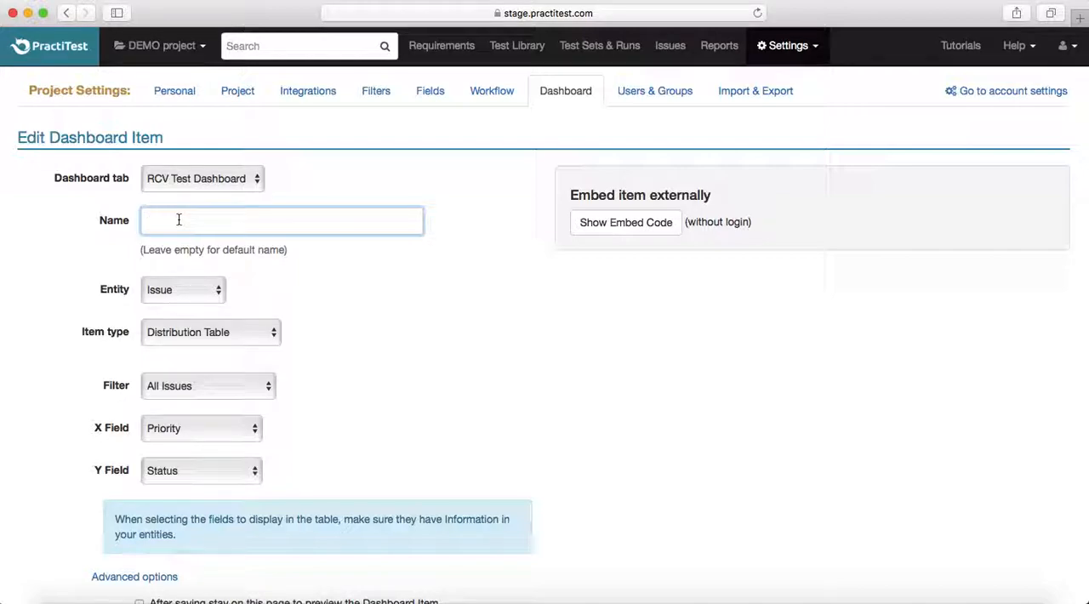
{"action": "type", "text": "Issue Distribution"}
{"action": "left_click_drag", "start_coordinate": [267, 228], "coordinate": [110, 223]}
{"action": "left_click", "coordinate": [343, 272]}
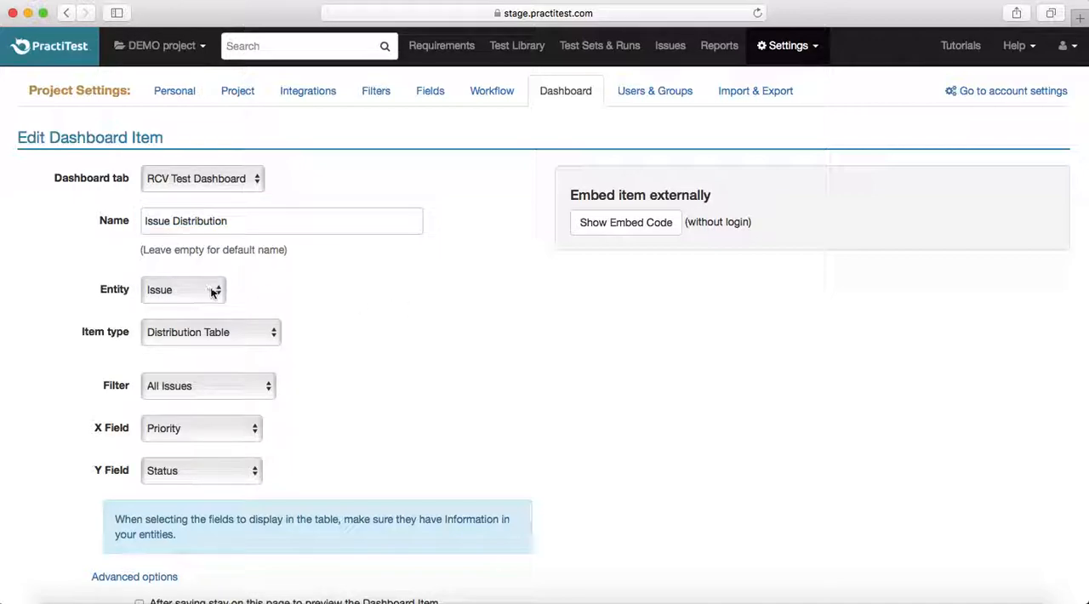
{"action": "left_click", "coordinate": [199, 294]}
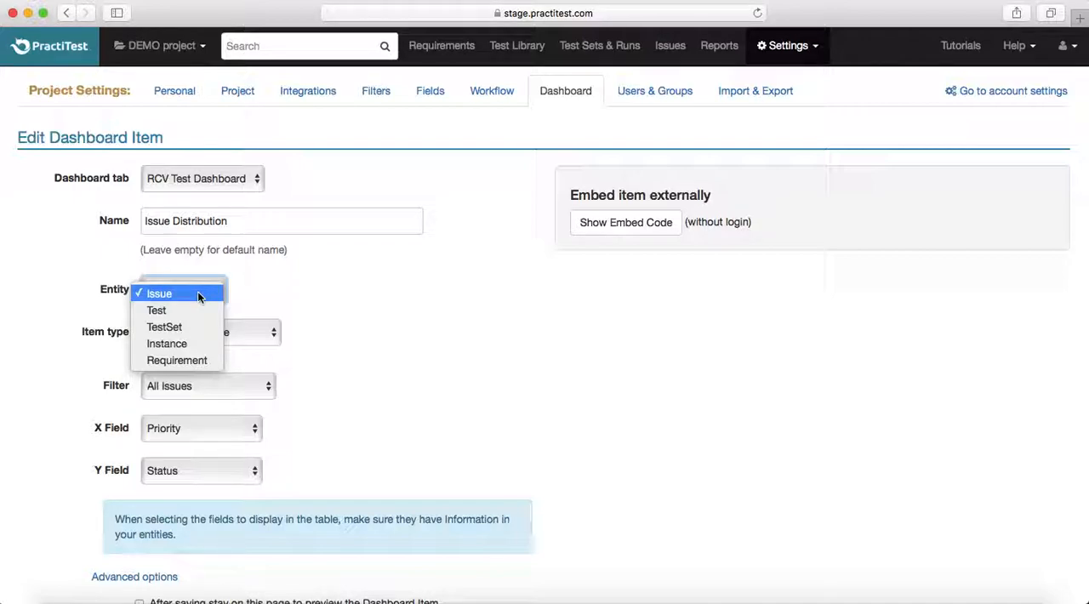
{"action": "left_click", "coordinate": [338, 299]}
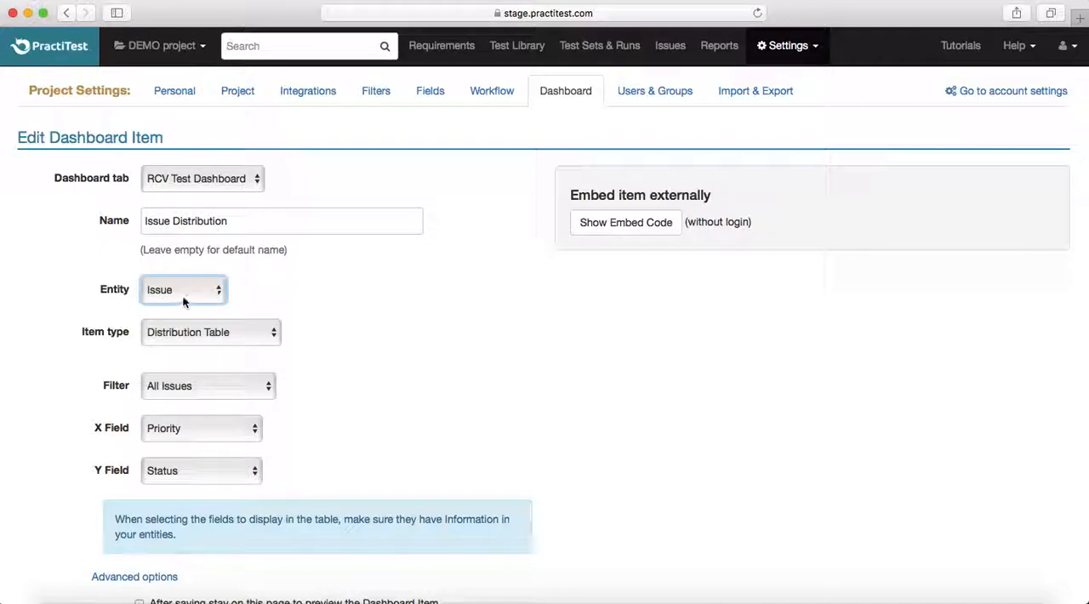
{"action": "left_click", "coordinate": [229, 339]}
{"action": "left_click", "coordinate": [228, 338]}
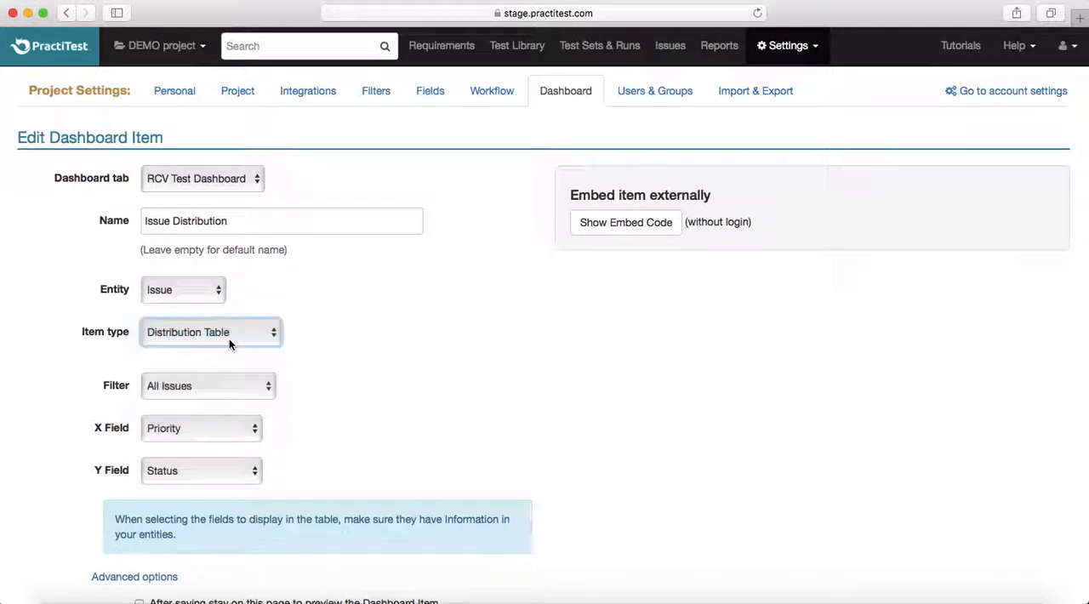
{"action": "left_click", "coordinate": [45, 372]}
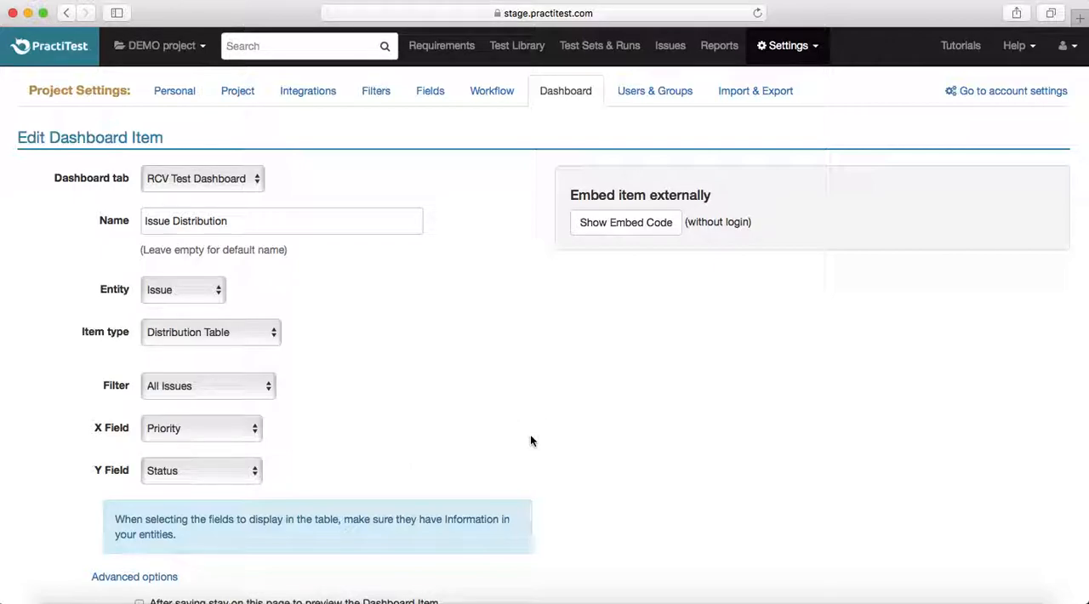
- Save the edited Issue Distribution dashboard item and return to the dashboard tab list
{"action": "scroll", "coordinate": [530, 440], "scroll_direction": "down", "scroll_amount": 3}
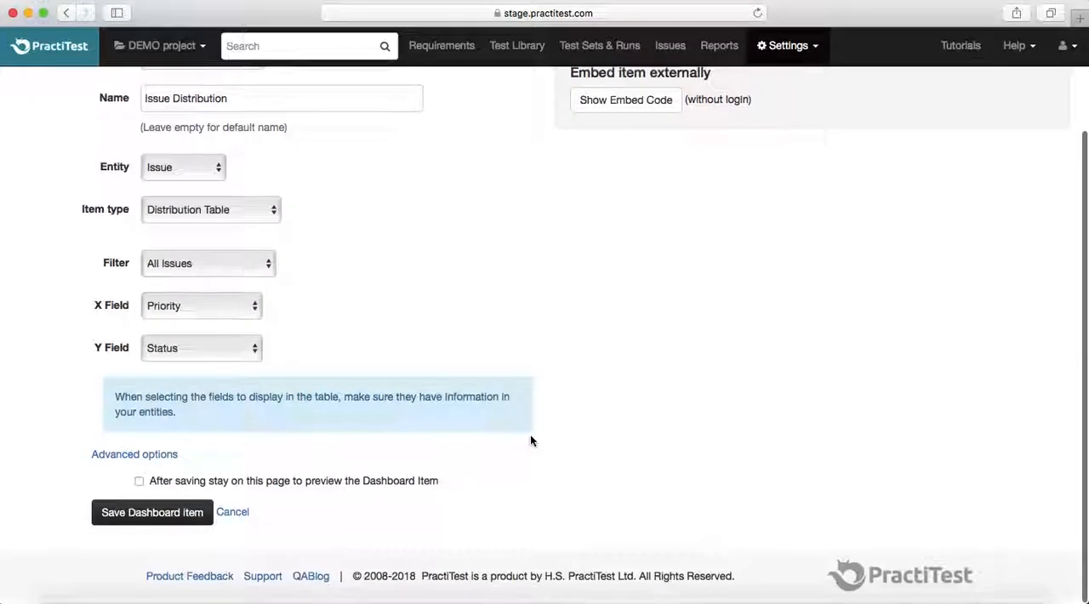
{"action": "left_click", "coordinate": [148, 523]}
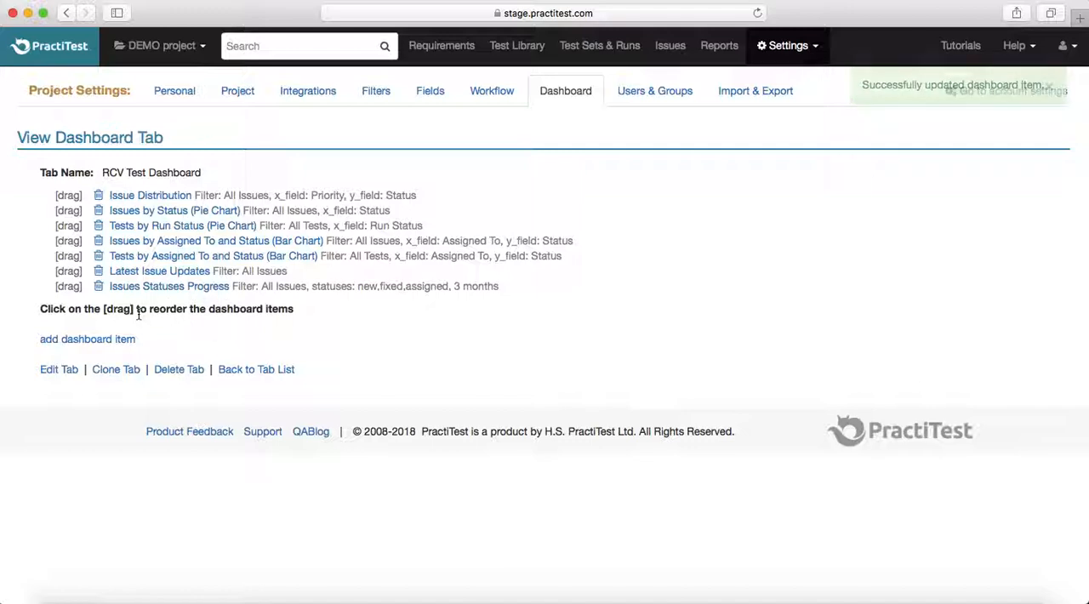
{"action": "left_click", "coordinate": [561, 92]}
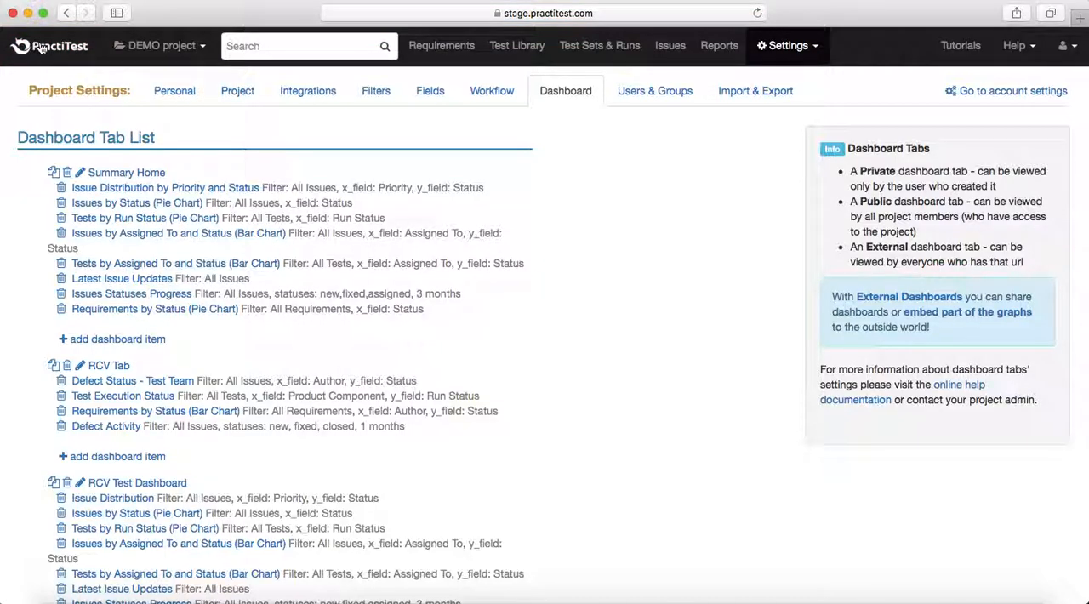
- Go to the project's home dashboards and examine RCV Tab and all the tables and charts of RCV Test Dashboard
{"action": "scroll", "coordinate": [340, 304], "scroll_direction": "down", "scroll_amount": 5}
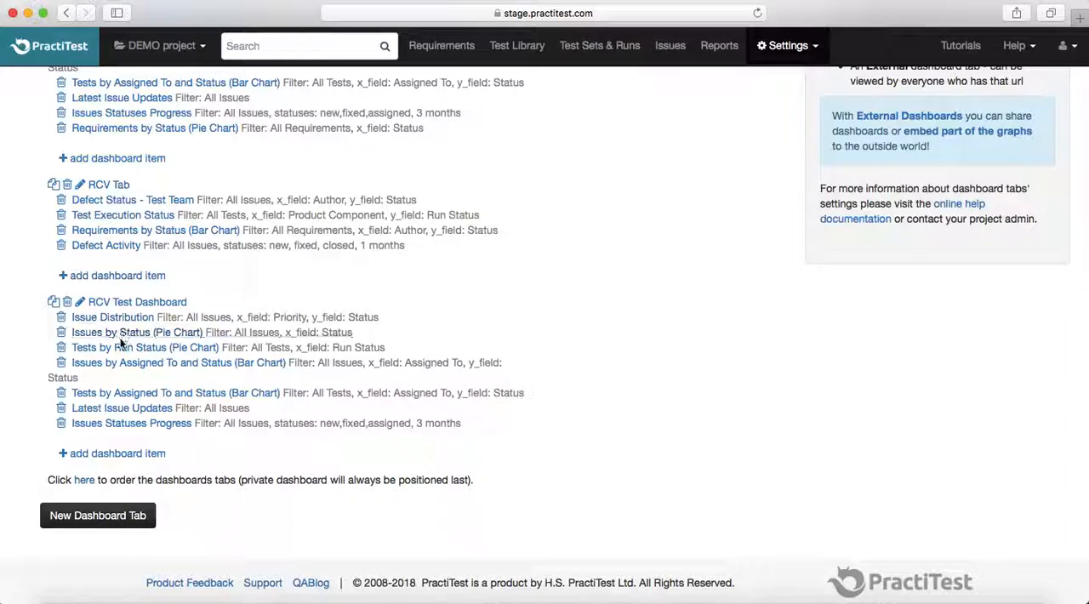
{"action": "left_click", "coordinate": [134, 245]}
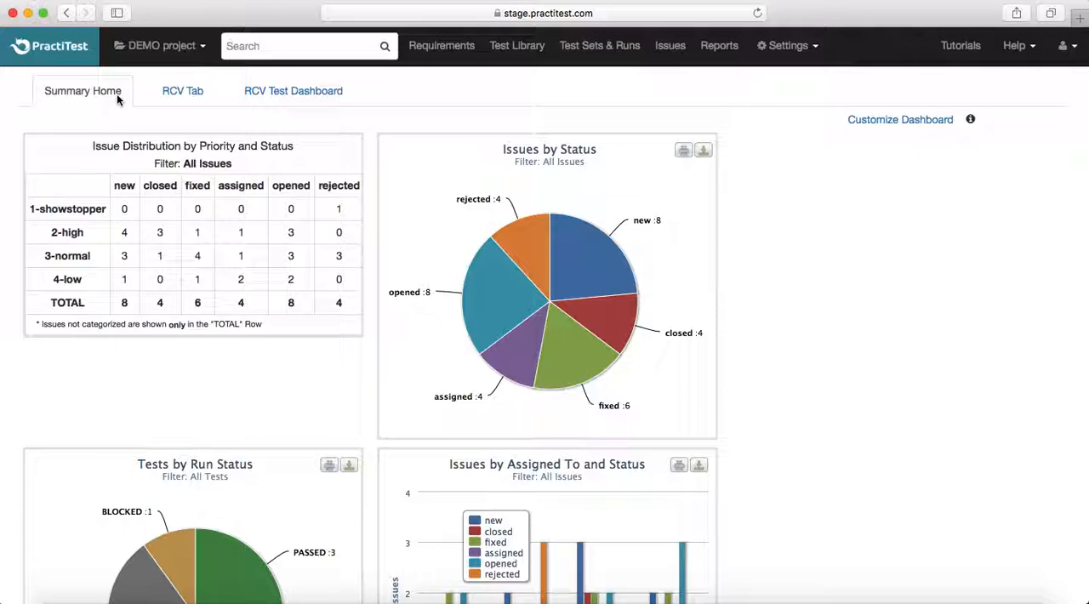
{"action": "left_click", "coordinate": [187, 92]}
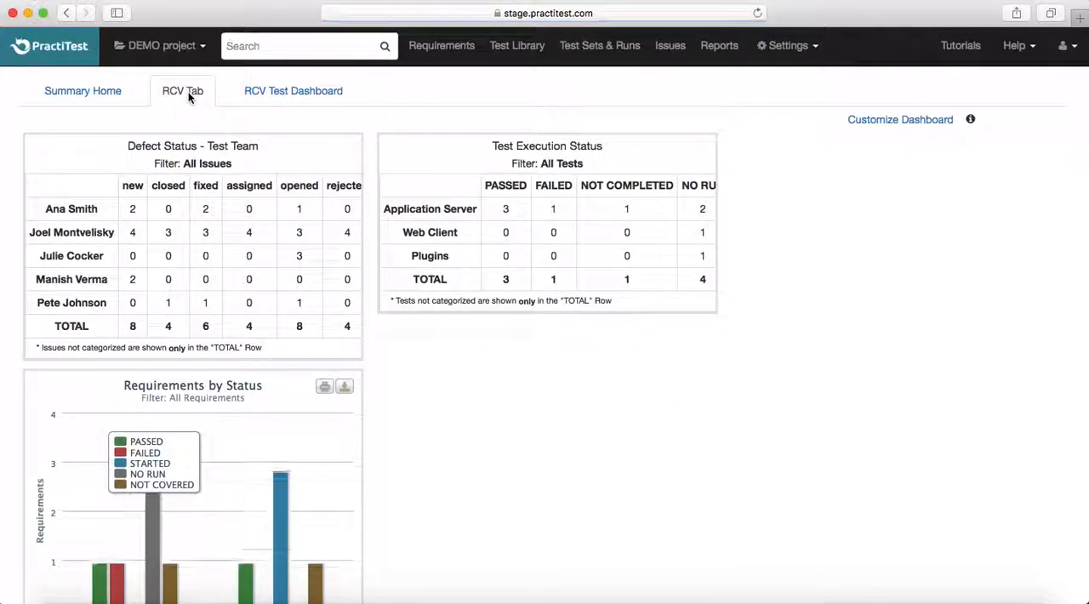
{"action": "left_click", "coordinate": [302, 93]}
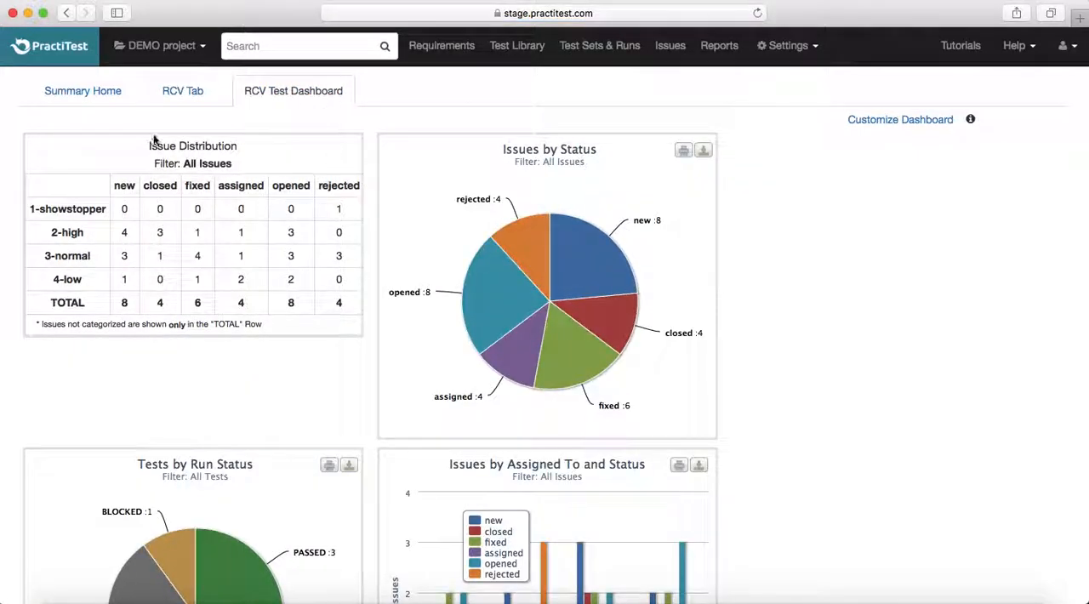
{"action": "mouse_move", "coordinate": [240, 151]}
{"action": "left_mouse_down"}
{"action": "mouse_move", "coordinate": [135, 151]}
{"action": "mouse_move", "coordinate": [249, 145]}
{"action": "left_mouse_up"}
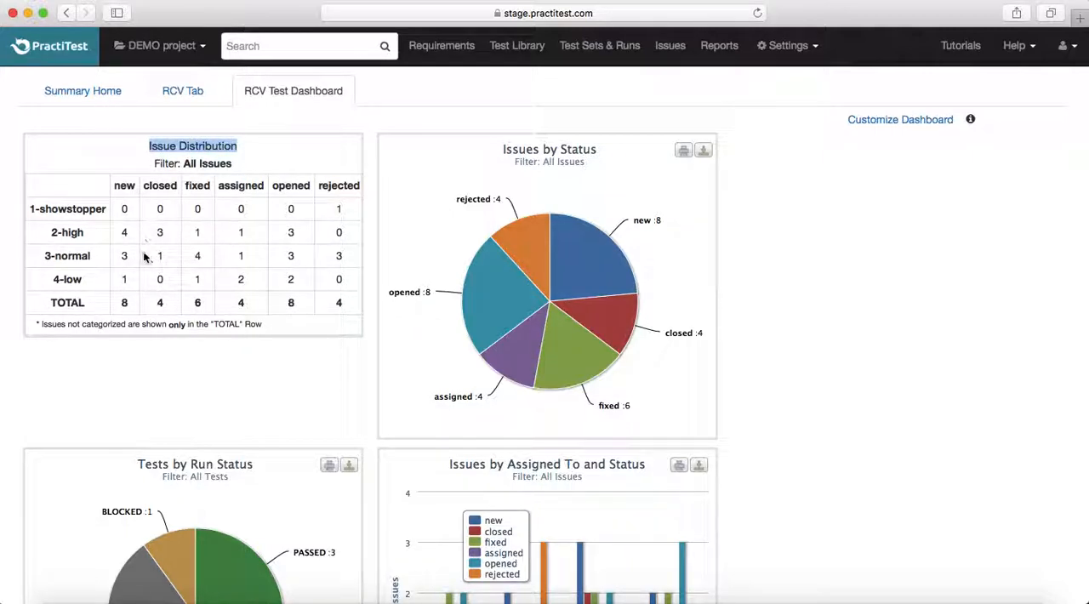
{"action": "left_click", "coordinate": [320, 113]}
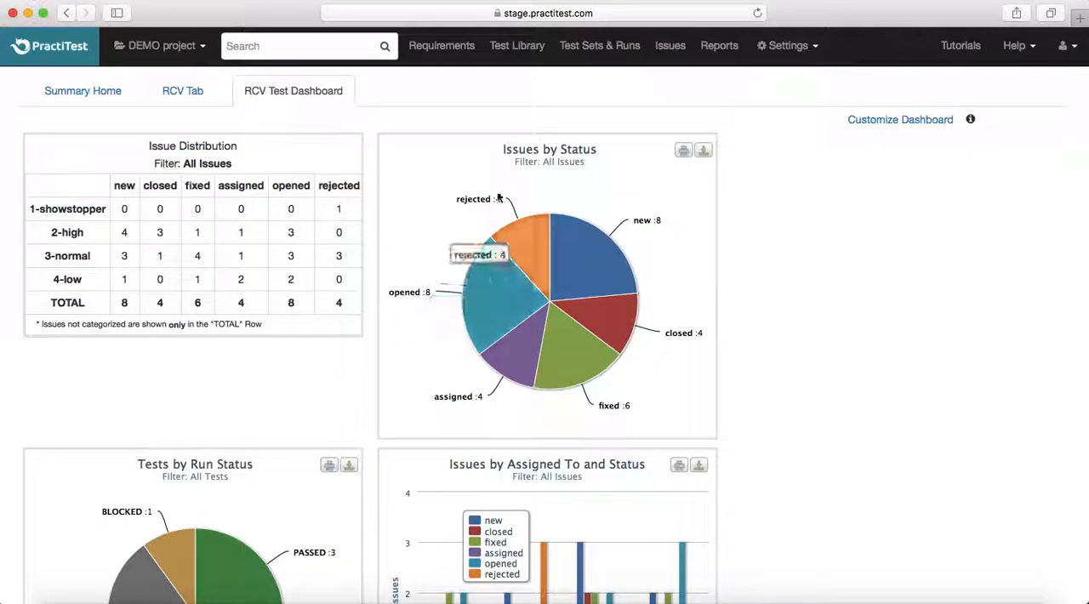
{"action": "scroll", "coordinate": [492, 400], "scroll_direction": "down", "scroll_amount": 10}
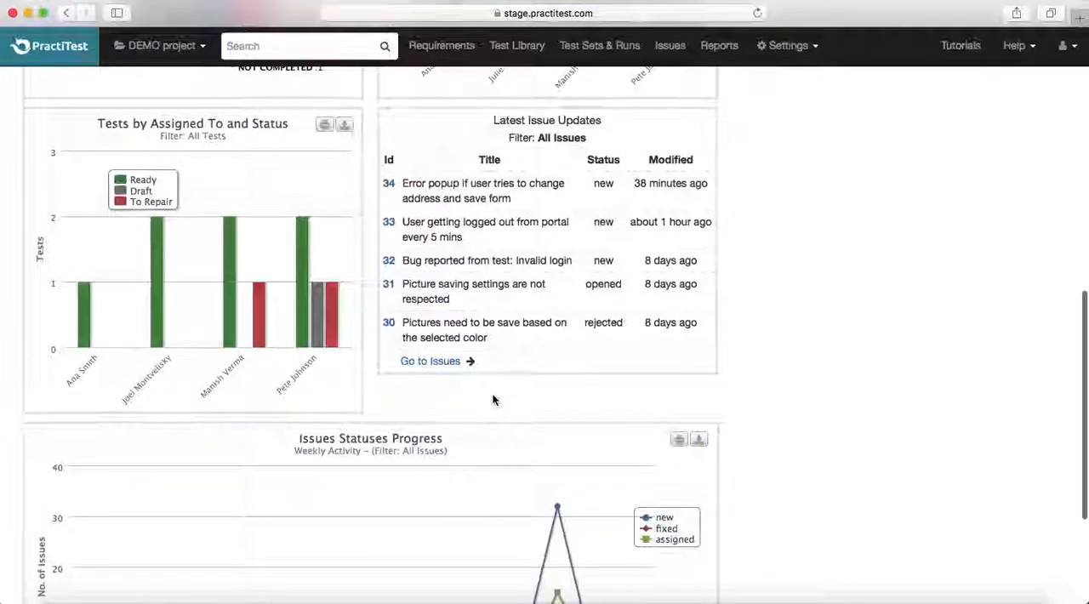
{"action": "scroll", "coordinate": [492, 400], "scroll_direction": "down", "scroll_amount": 3}
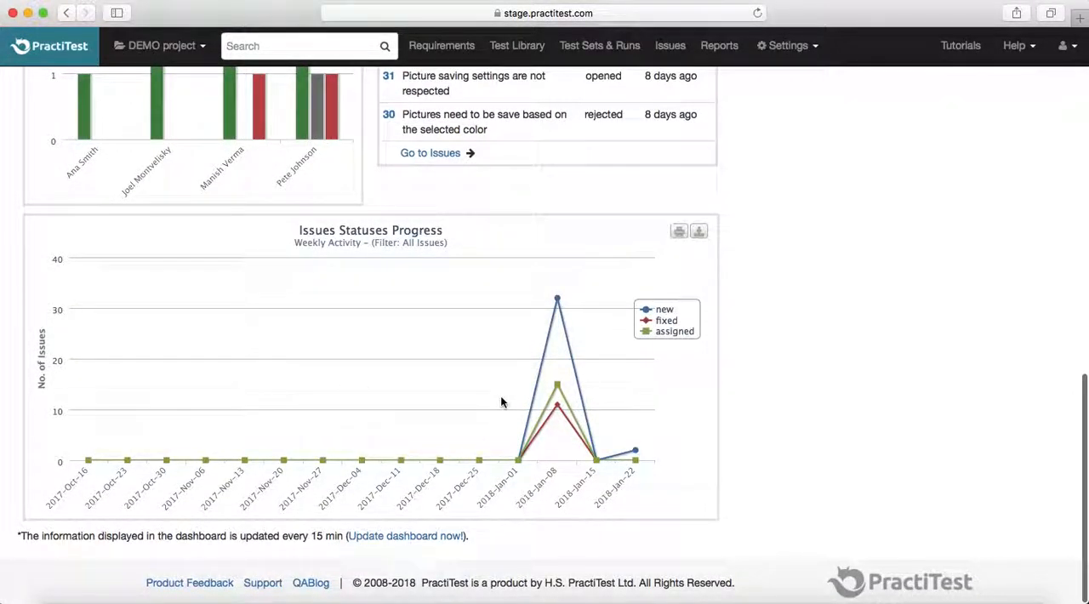
- Return to dashboard customization and delete the Issues by Assigned To and Status (Bar Chart) item from RCV Test Dashboard
{"action": "scroll", "coordinate": [500, 401], "scroll_direction": "up", "scroll_amount": 15}
{"action": "left_click", "coordinate": [924, 128]}
{"action": "scroll", "coordinate": [473, 414], "scroll_direction": "down", "scroll_amount": 5}
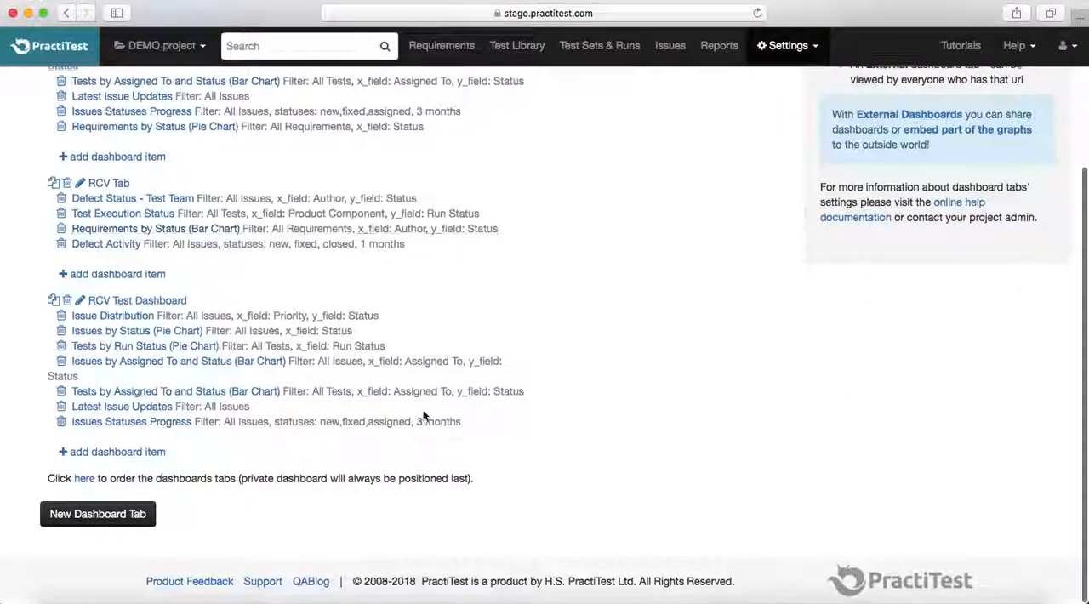
{"action": "left_click", "coordinate": [62, 366]}
{"action": "left_click", "coordinate": [683, 325]}
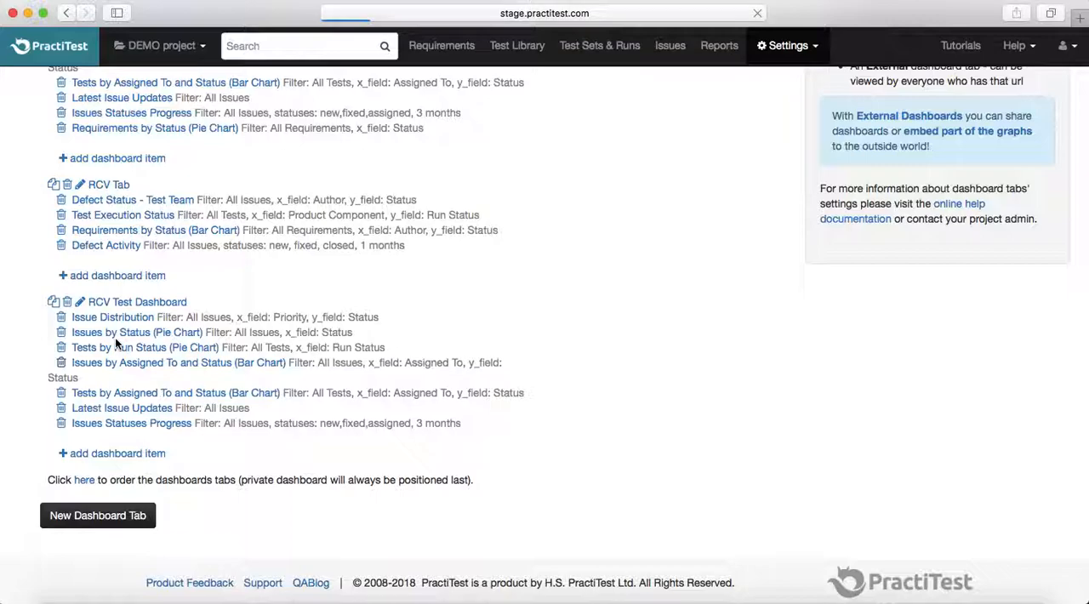
- Start a new dashboard item in RCV Test Dashboard with entity Test and item type Pie Chart
{"action": "left_click", "coordinate": [81, 330]}
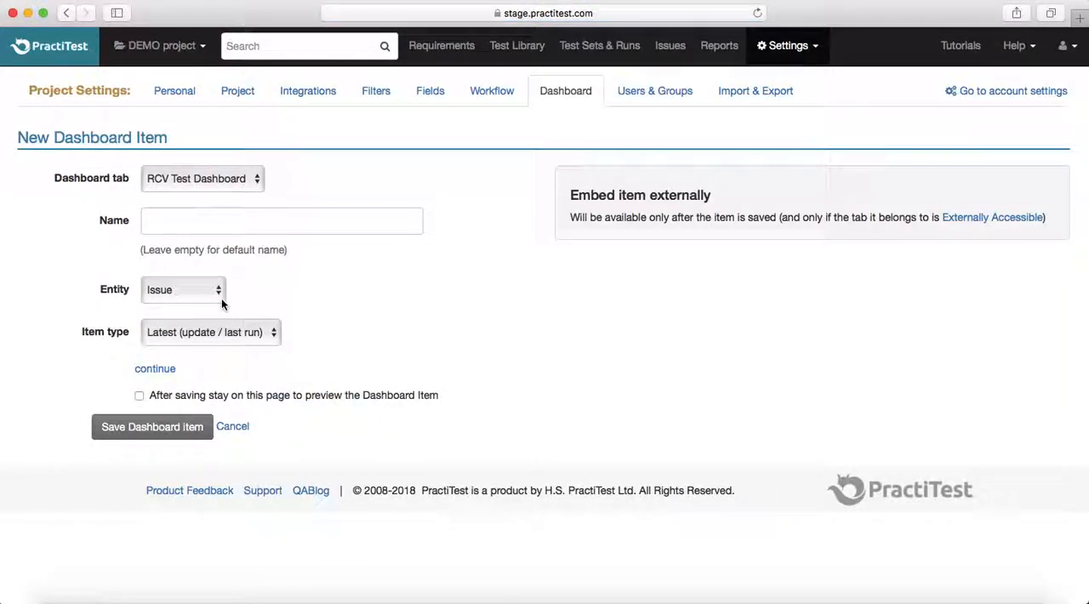
{"action": "left_click", "coordinate": [184, 222]}
{"action": "left_click", "coordinate": [186, 291]}
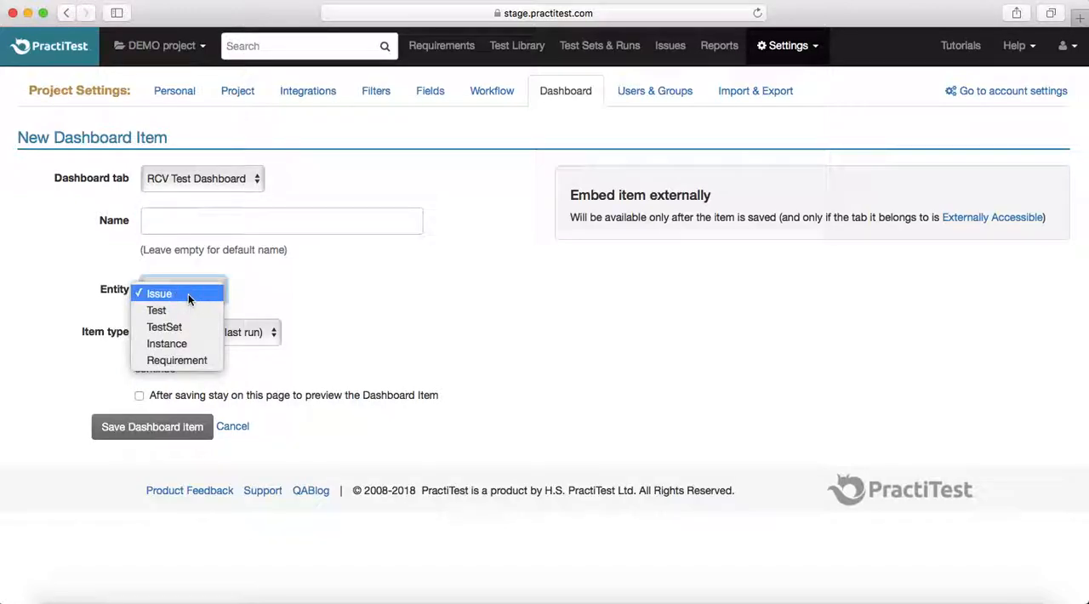
{"action": "left_click", "coordinate": [182, 311]}
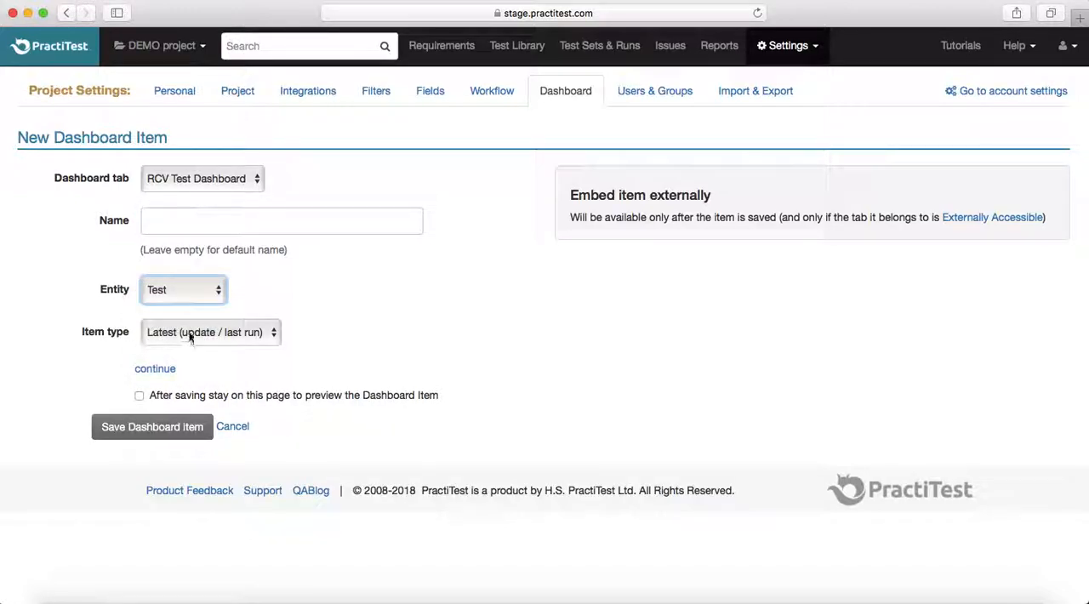
{"action": "left_click", "coordinate": [191, 333]}
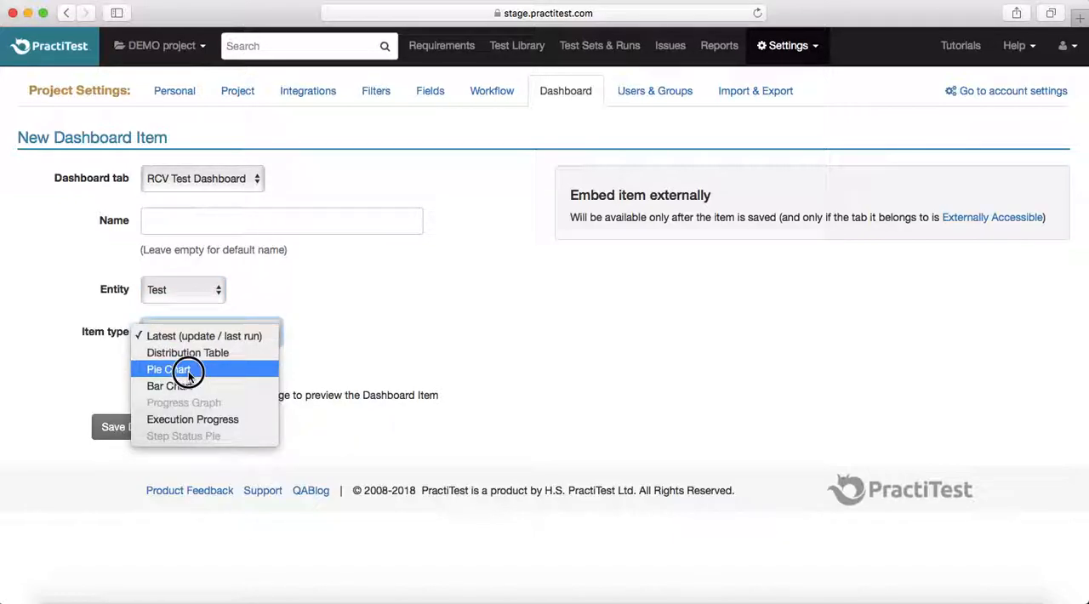
{"action": "left_click", "coordinate": [188, 371]}
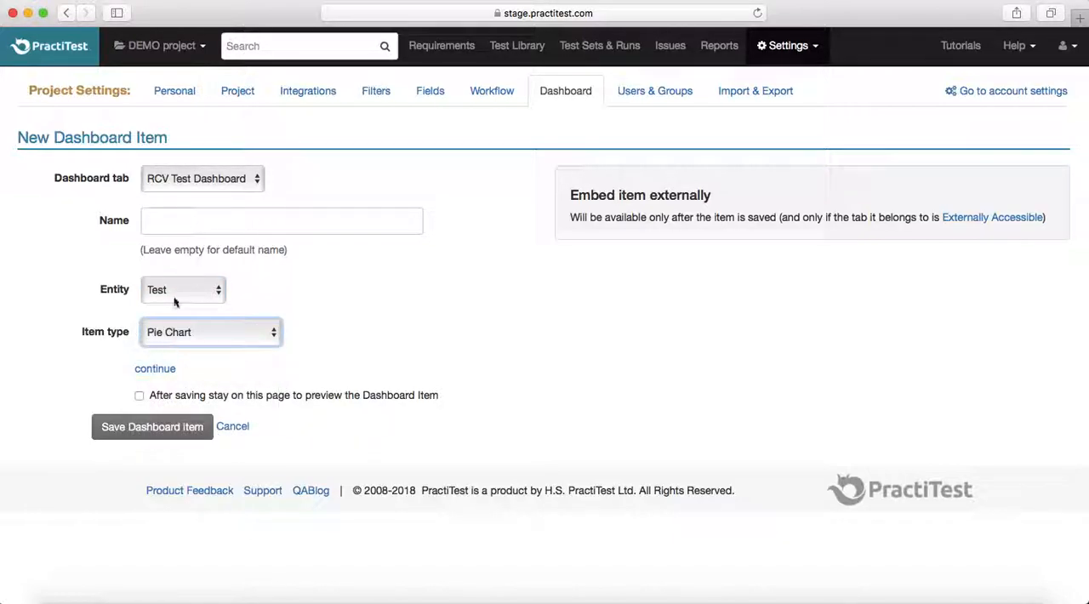
- Name the new item "Test Status", continue with the All Tests filter and Status as X field, and save it
{"action": "left_click", "coordinate": [154, 220]}
{"action": "type", "text": "Test Status"}
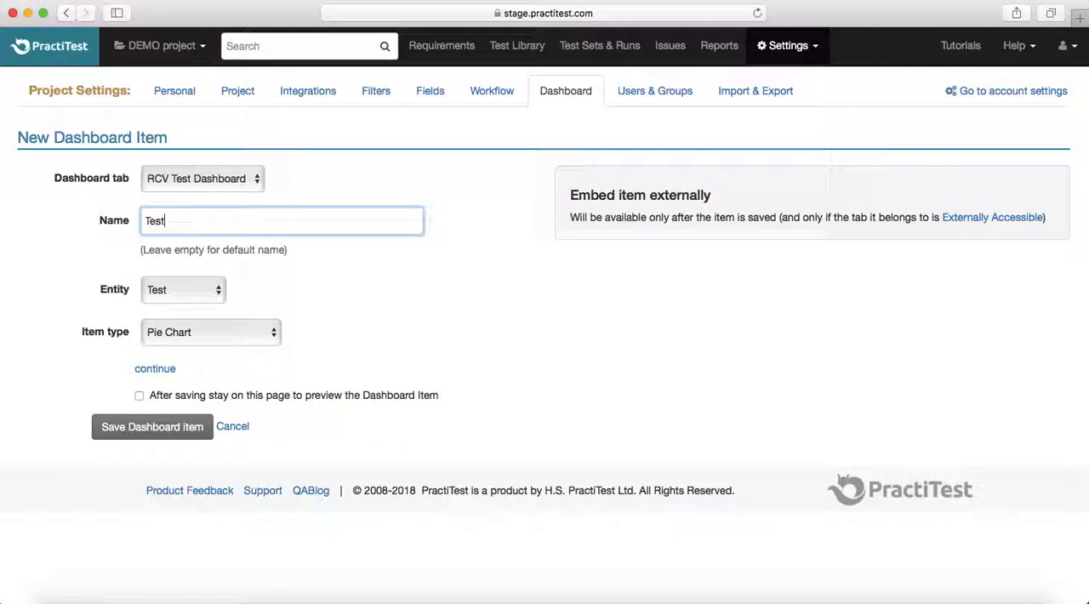
{"action": "left_click", "coordinate": [157, 370]}
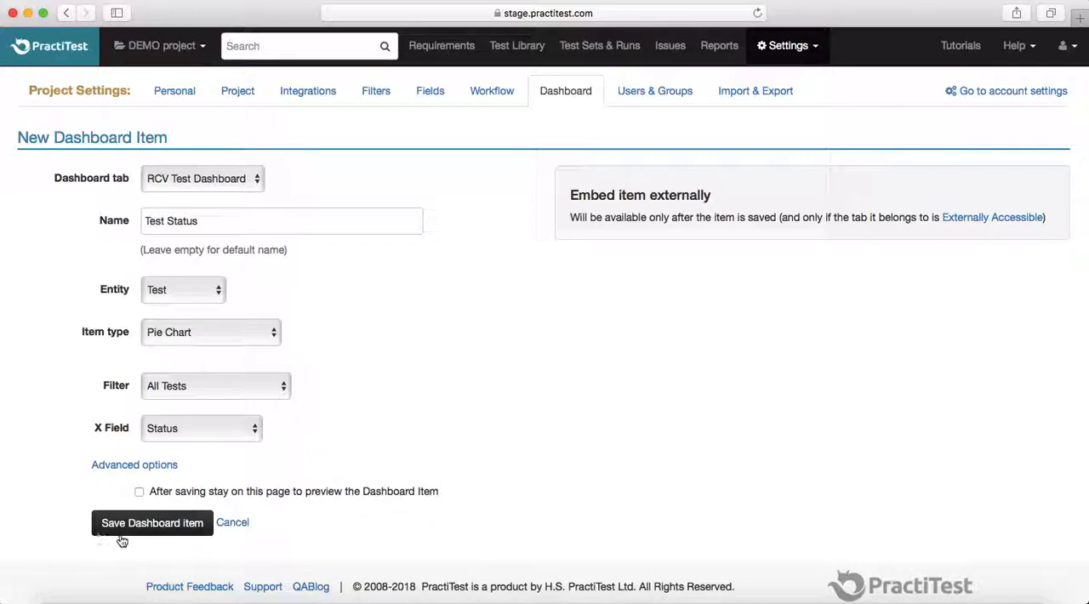
{"action": "left_click", "coordinate": [152, 529]}
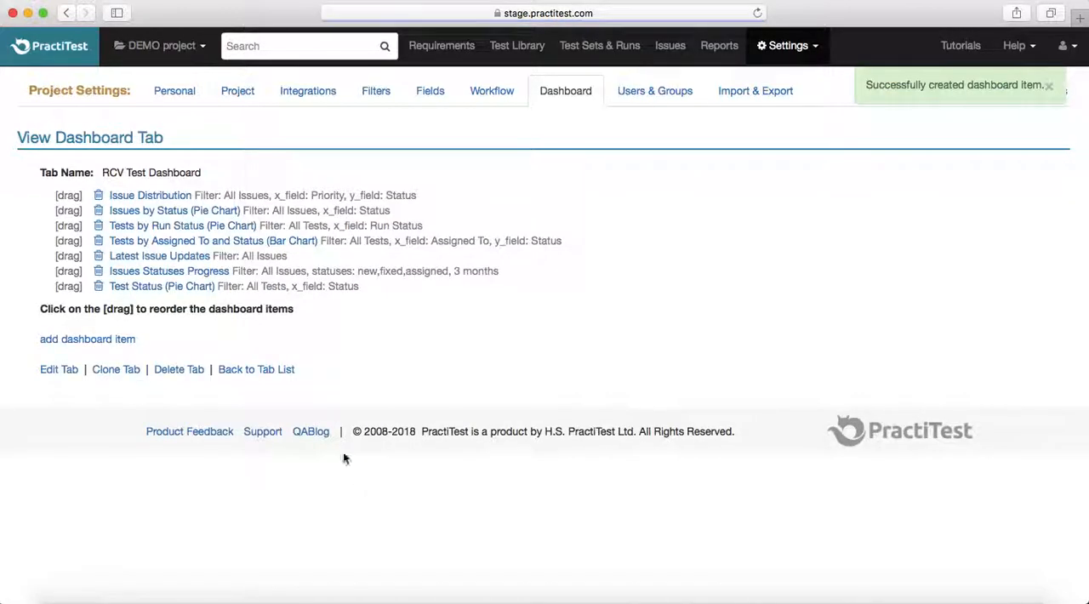
- Go to RCV Test Dashboard on the project's home page and examine its charts, especially the slices of the Test Status pie chart
{"action": "left_click", "coordinate": [64, 53]}
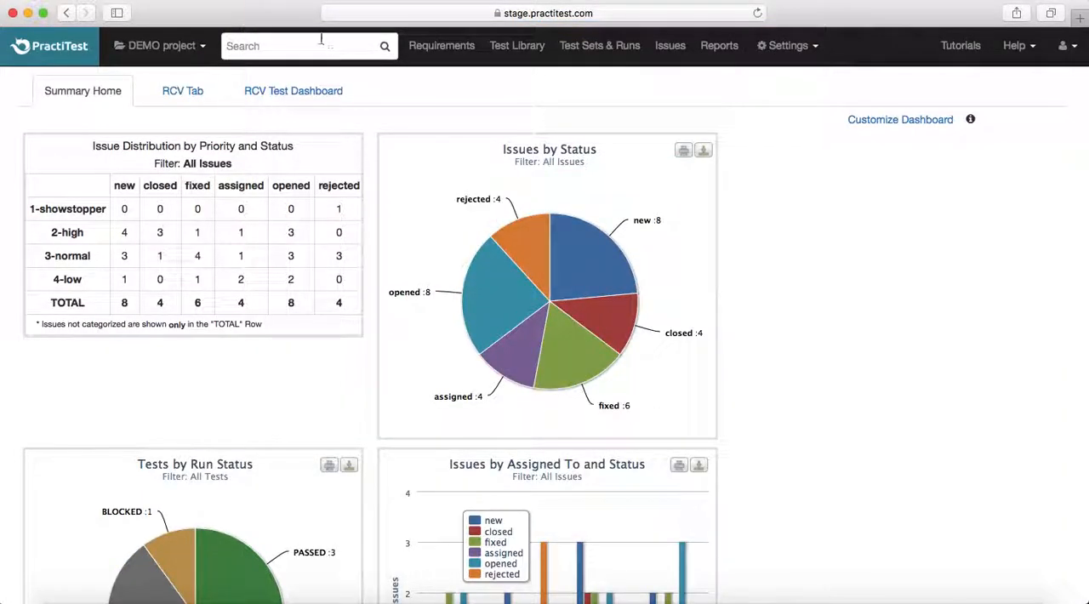
{"action": "left_click", "coordinate": [313, 88]}
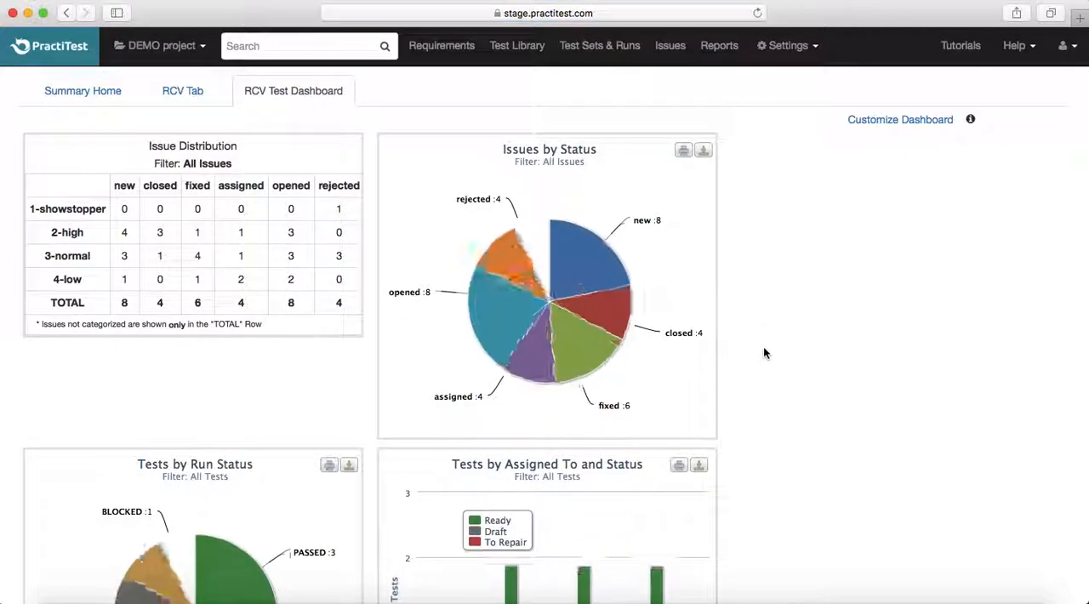
{"action": "scroll", "coordinate": [763, 353], "scroll_direction": "down", "scroll_amount": 3}
{"action": "scroll", "coordinate": [763, 353], "scroll_direction": "down", "scroll_amount": 10}
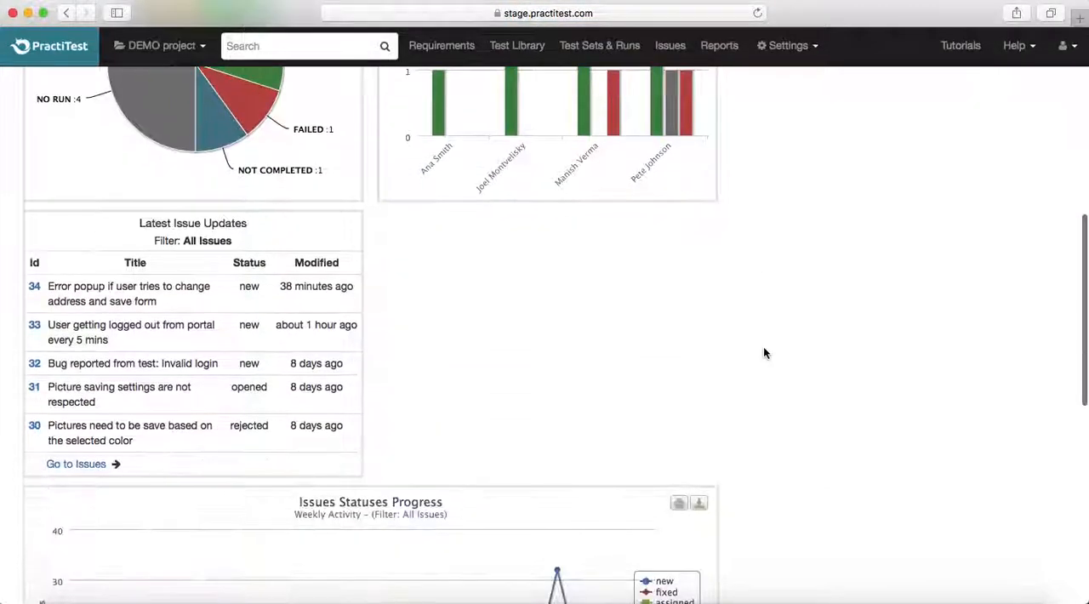
{"action": "scroll", "coordinate": [763, 353], "scroll_direction": "down", "scroll_amount": 3}
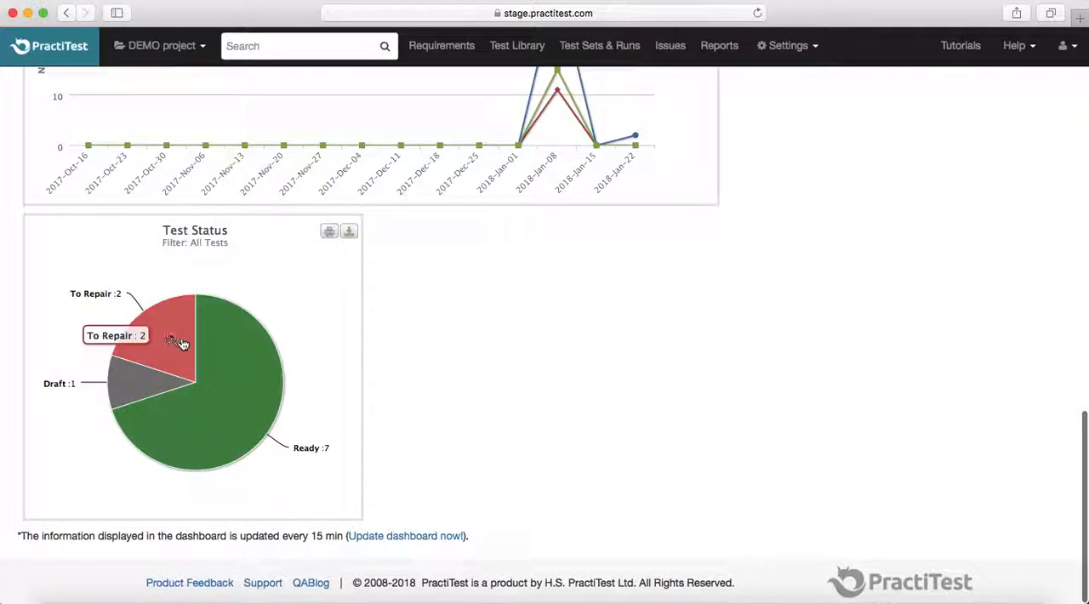
{"action": "mouse_move", "coordinate": [134, 403]}
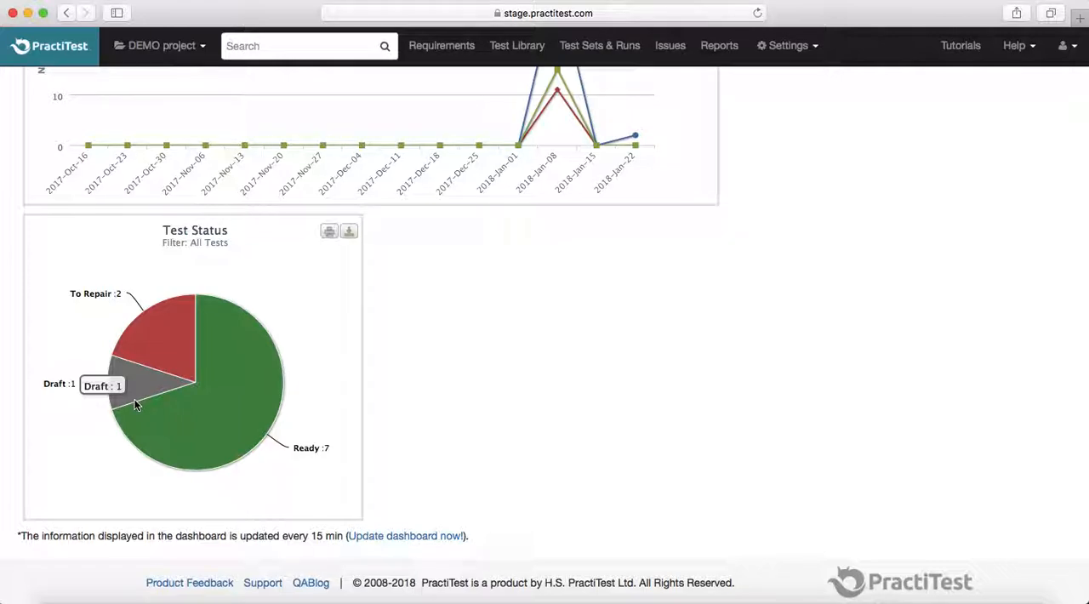
{"action": "mouse_move", "coordinate": [216, 420]}
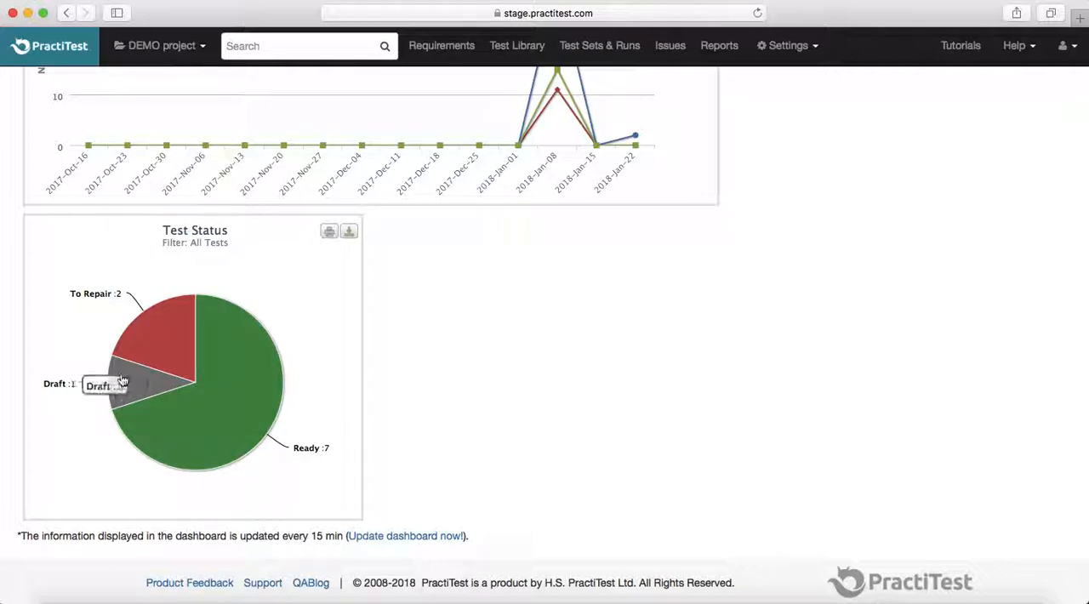
{"action": "mouse_move", "coordinate": [140, 342]}
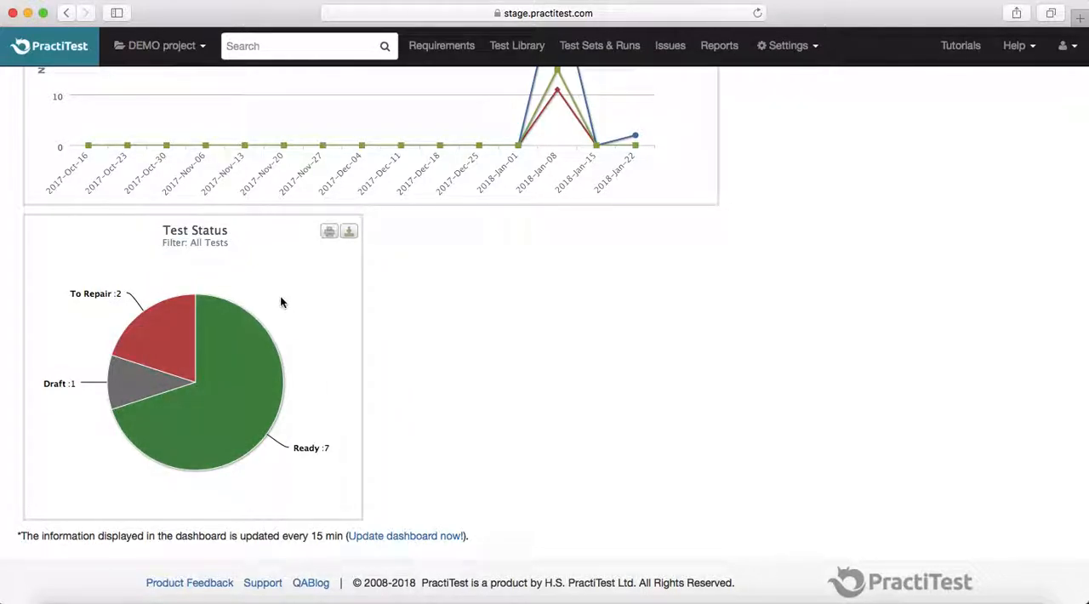
{"action": "scroll", "coordinate": [282, 302], "scroll_direction": "up", "scroll_amount": 10}
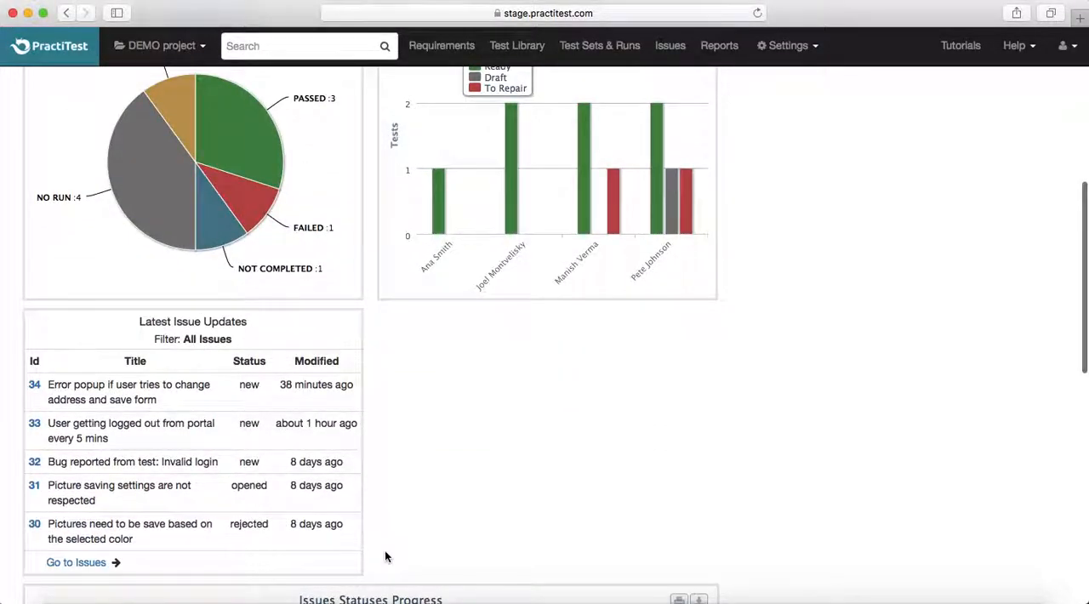
{"action": "scroll", "coordinate": [385, 553], "scroll_direction": "down", "scroll_amount": 3}
{"action": "scroll", "coordinate": [400, 561], "scroll_direction": "up", "scroll_amount": 6}
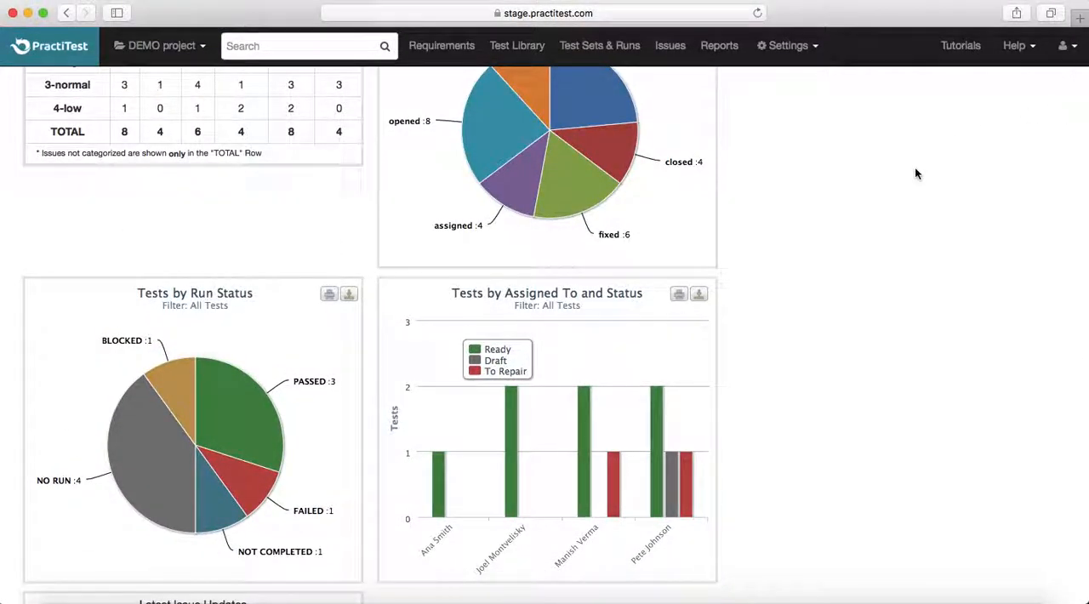
{"action": "scroll", "coordinate": [916, 174], "scroll_direction": "up", "scroll_amount": 3}
- Return to dashboard customization and read the descriptions of private, public and external dashboard tabs
{"action": "left_click", "coordinate": [886, 127]}
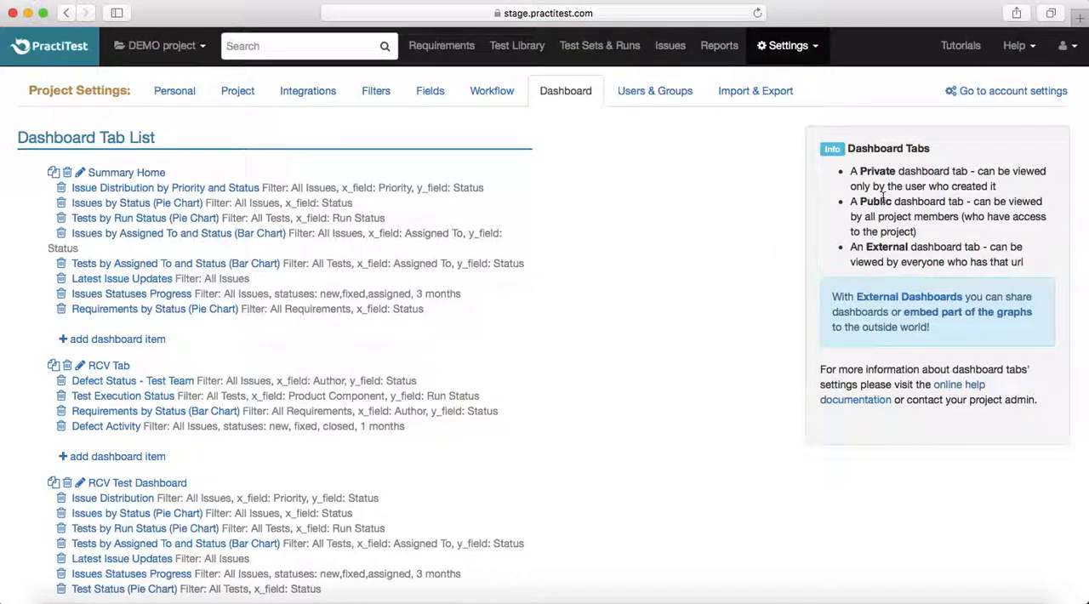
{"action": "left_click_drag", "start_coordinate": [851, 171], "coordinate": [997, 185]}
{"action": "left_click_drag", "start_coordinate": [850, 202], "coordinate": [934, 234]}
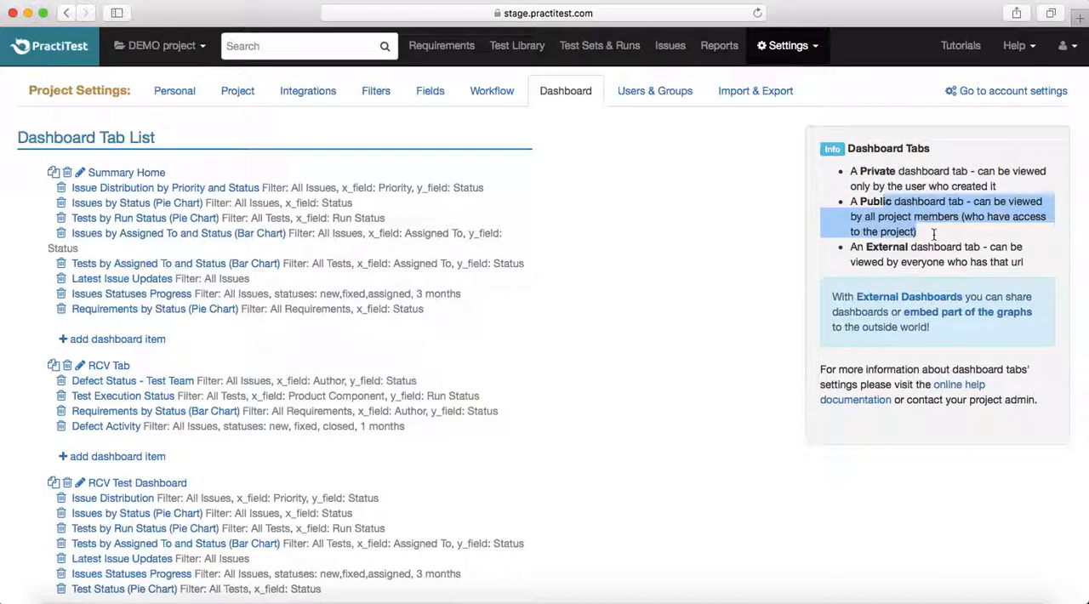
{"action": "left_click_drag", "start_coordinate": [851, 246], "coordinate": [1031, 269]}
{"action": "left_click", "coordinate": [1028, 264]}
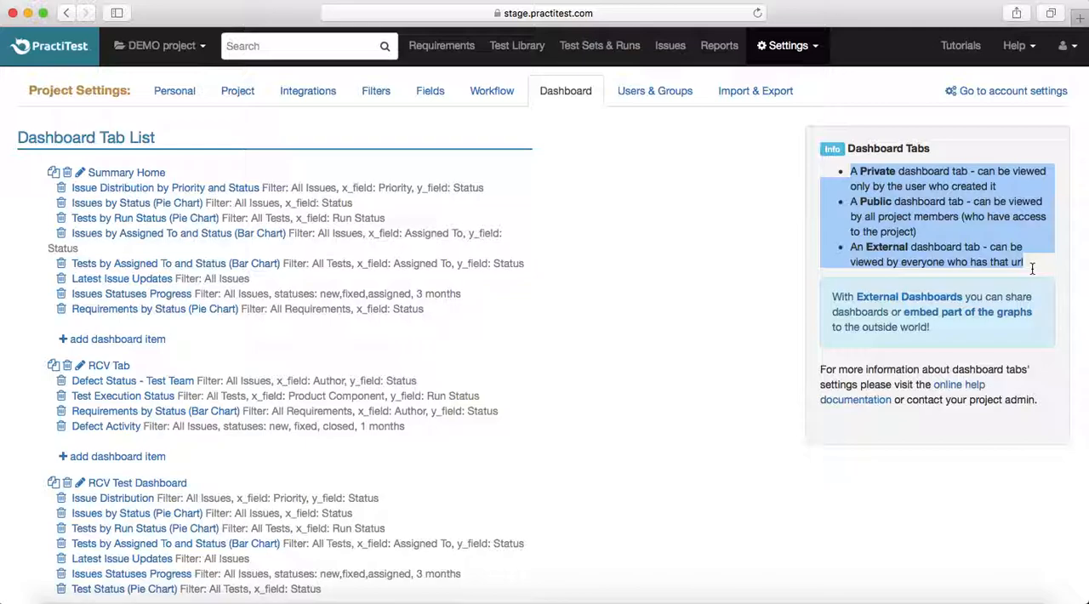
{"action": "left_click", "coordinate": [1030, 266]}
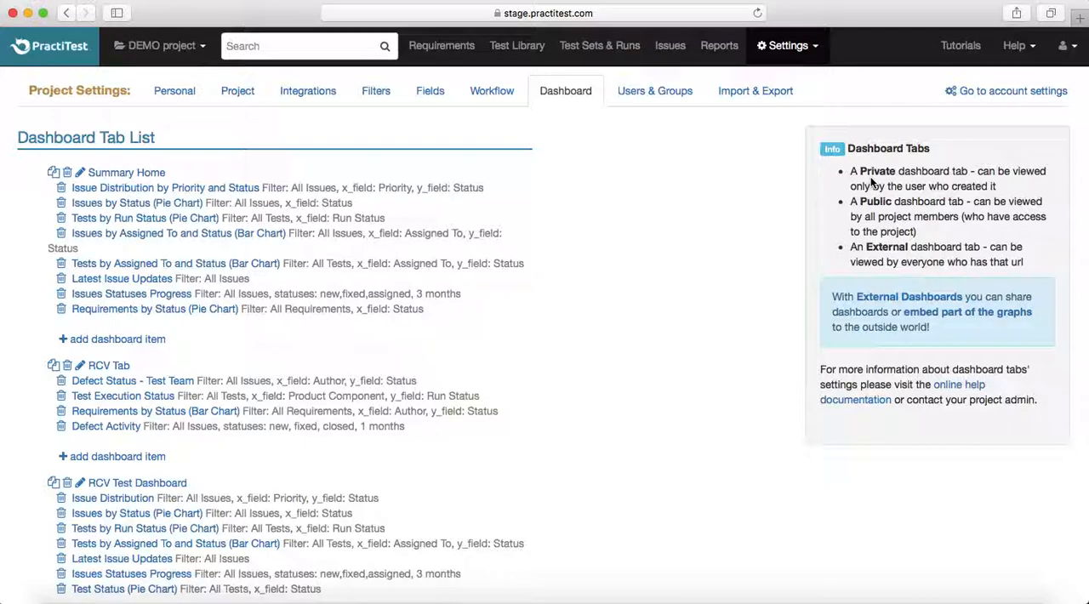
- Edit the RCV Test Dashboard tab, keeping it non-private and enabling External URL support without login
{"action": "scroll", "coordinate": [693, 336], "scroll_direction": "down", "scroll_amount": 4}
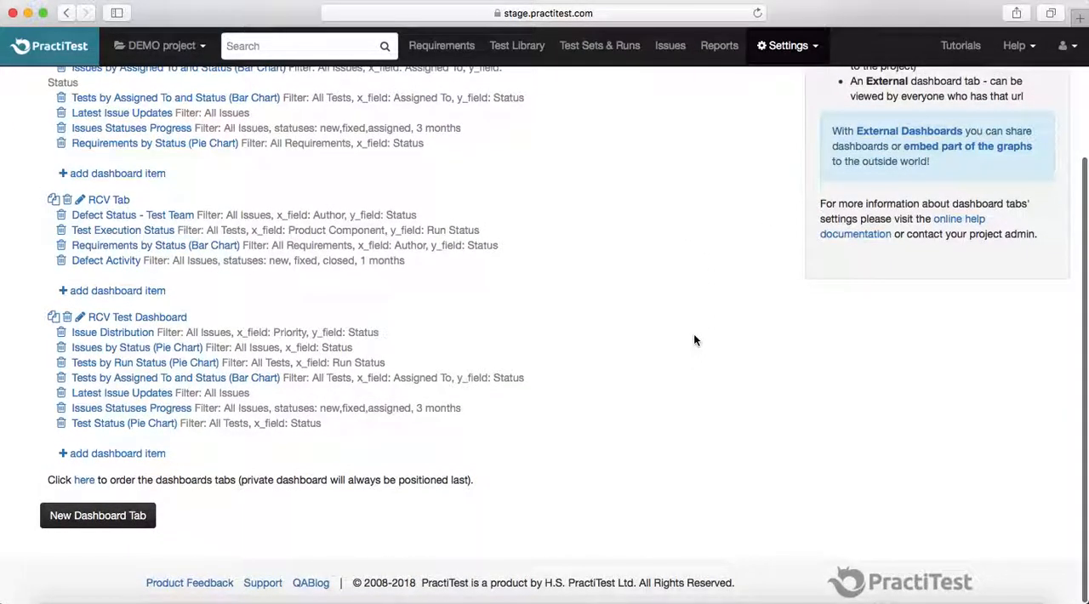
{"action": "left_click", "coordinate": [80, 318]}
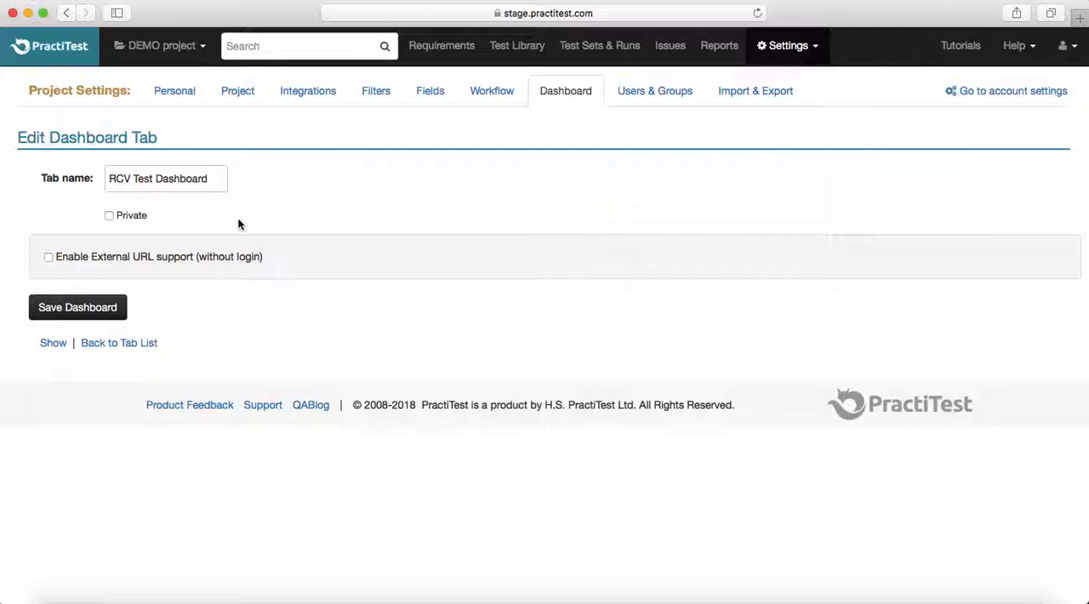
{"action": "left_click", "coordinate": [109, 216]}
{"action": "left_click", "coordinate": [110, 216]}
{"action": "left_click", "coordinate": [48, 257]}
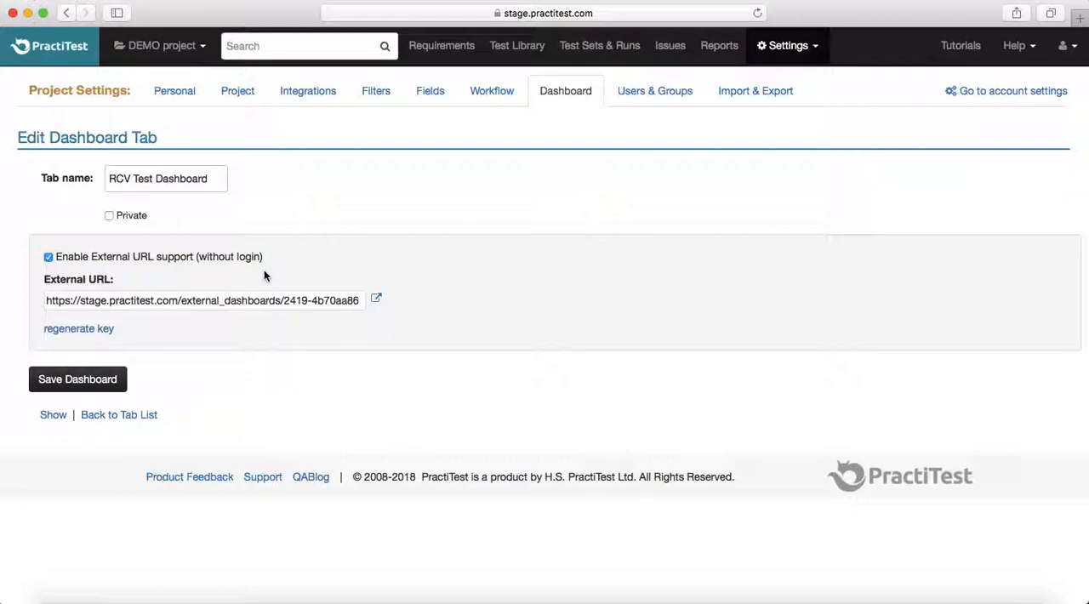
- Select the generated external URL, open it in a new browser tab, and return to the dashboard tab's settings
{"action": "left_click", "coordinate": [133, 301]}
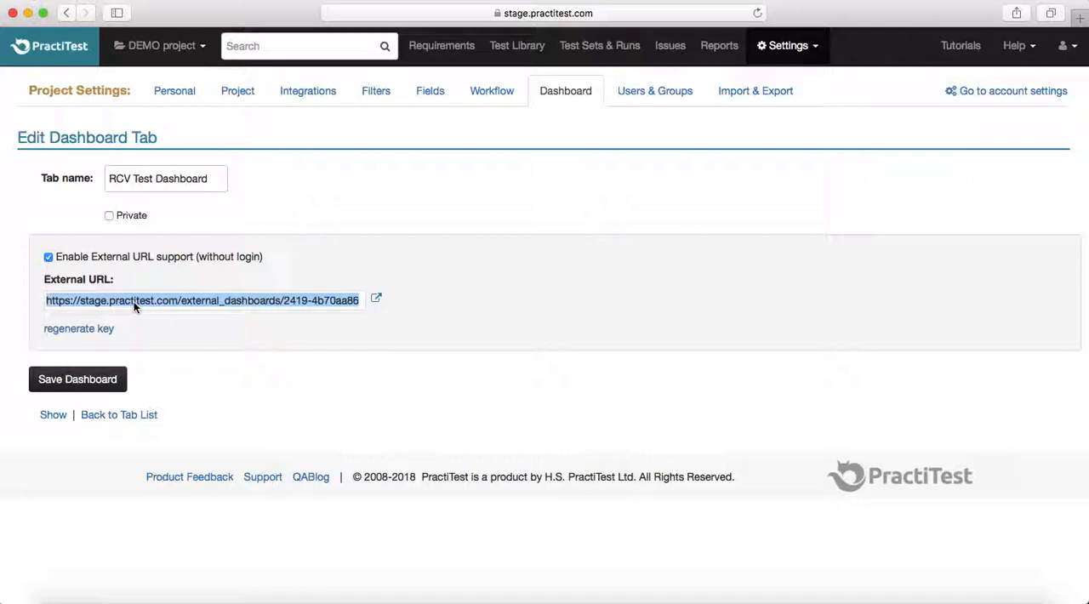
{"action": "left_click", "coordinate": [376, 302]}
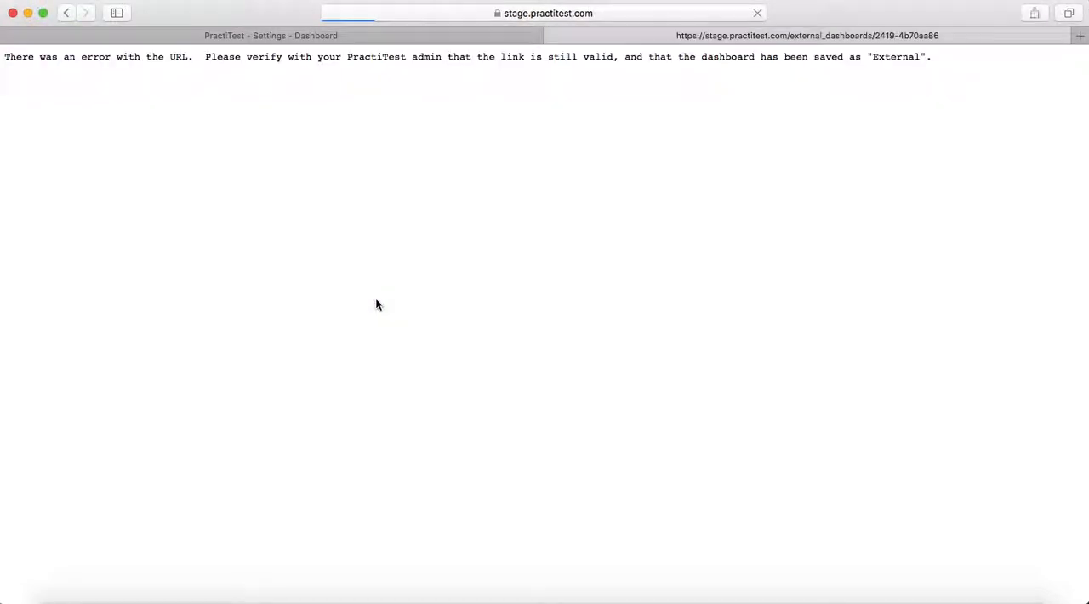
{"action": "left_click", "coordinate": [401, 37]}
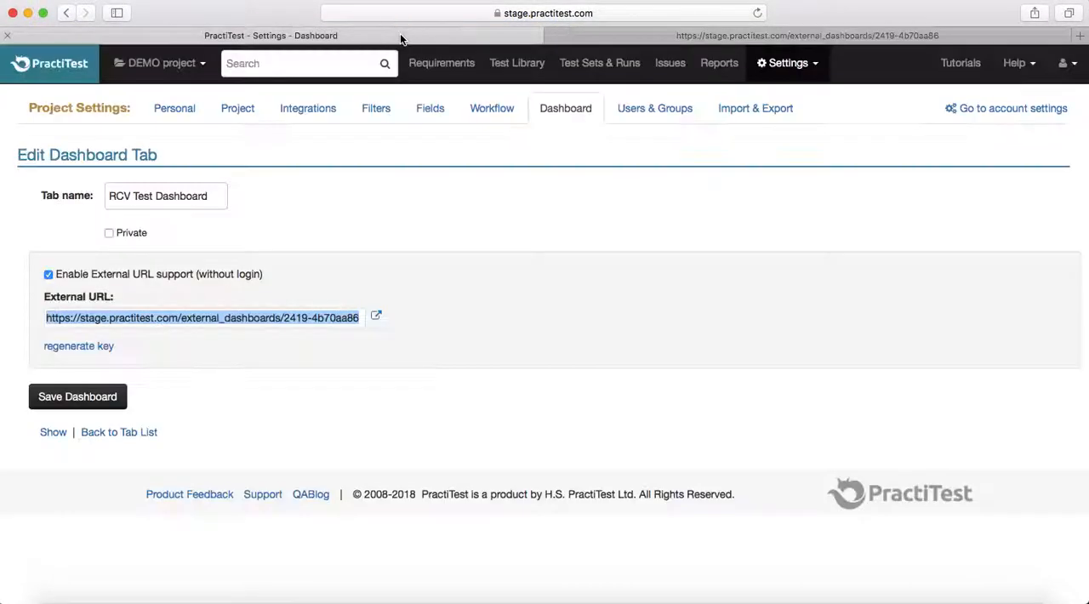
- Save the RCV Test Dashboard tab with external URL support and open its external public link
{"action": "left_click", "coordinate": [174, 359]}
{"action": "left_click", "coordinate": [75, 398]}
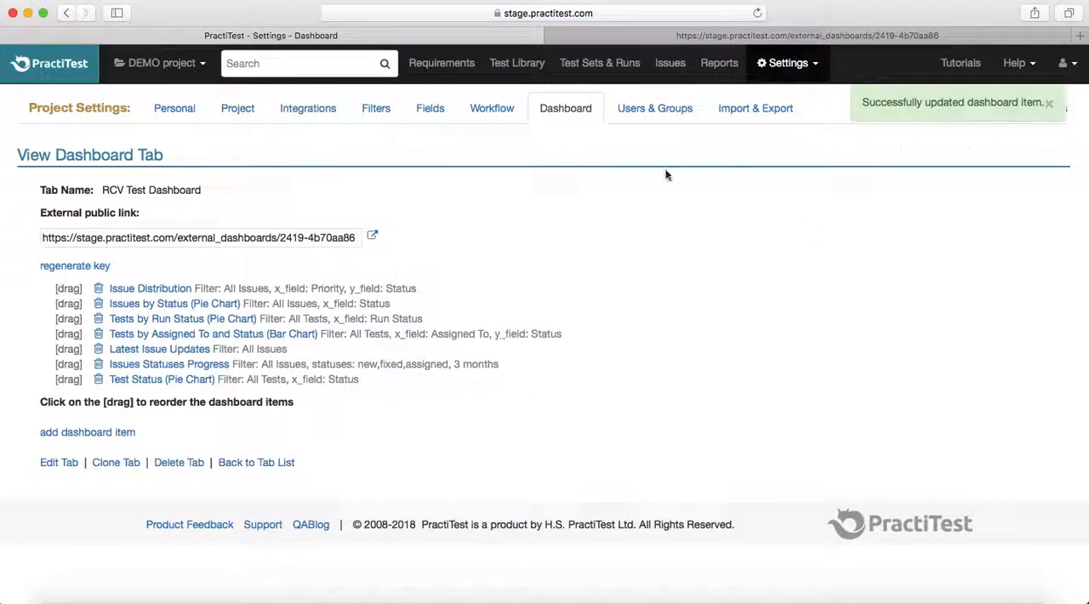
{"action": "left_click", "coordinate": [373, 237]}
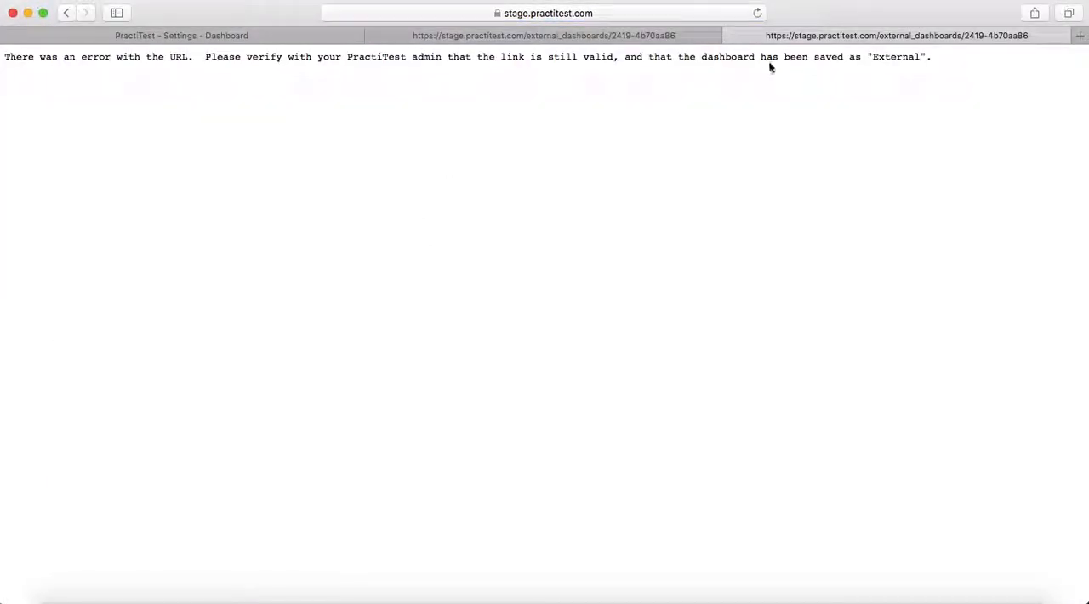
- Read the message on the external dashboard page about the link's validity and how the dashboard was saved
{"action": "left_click_drag", "start_coordinate": [748, 56], "coordinate": [862, 65]}
{"action": "left_click", "coordinate": [854, 68]}
{"action": "left_click_drag", "start_coordinate": [264, 57], "coordinate": [513, 64]}
{"action": "left_click", "coordinate": [610, 61]}
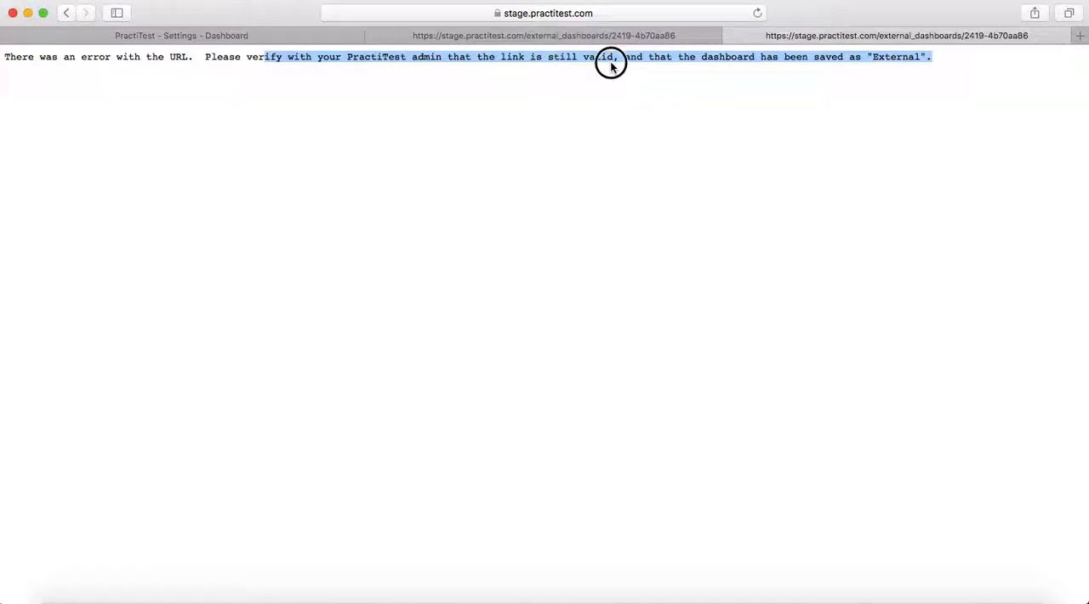
{"action": "left_click_drag", "start_coordinate": [626, 58], "coordinate": [904, 68]}
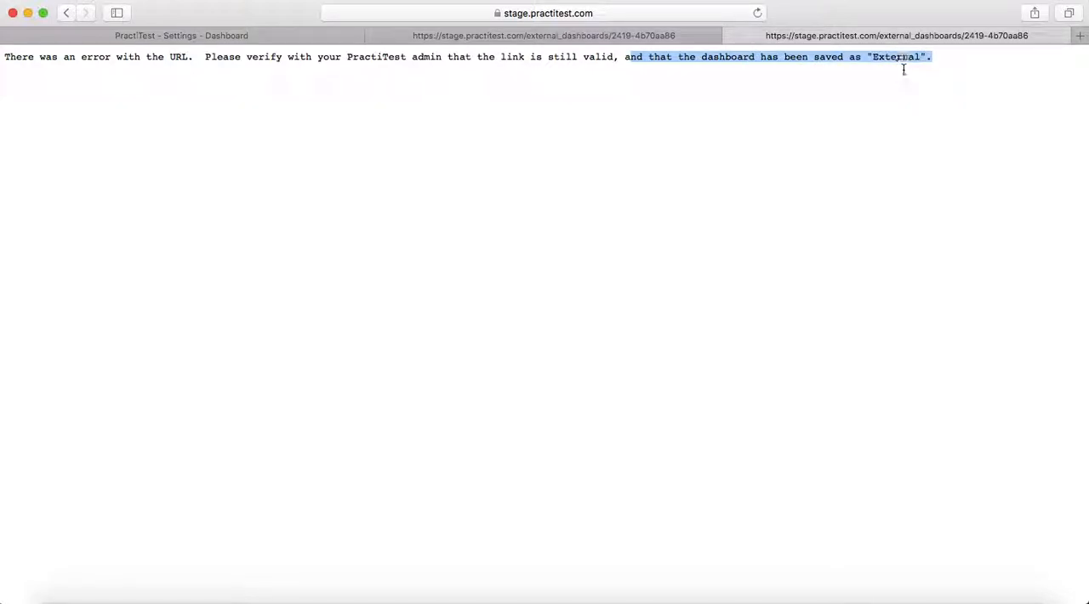
{"action": "left_click", "coordinate": [905, 68]}
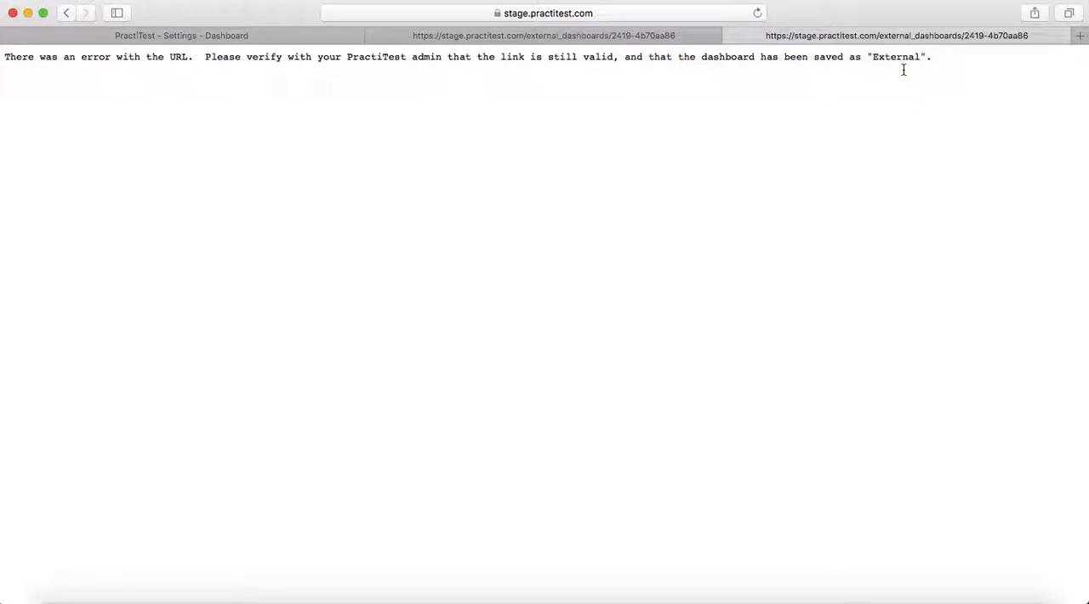
- Close both external dashboard pages and reopen the external public link from the RCV Test Dashboard tab view
{"action": "left_click", "coordinate": [625, 39]}
{"action": "left_click", "coordinate": [375, 37]}
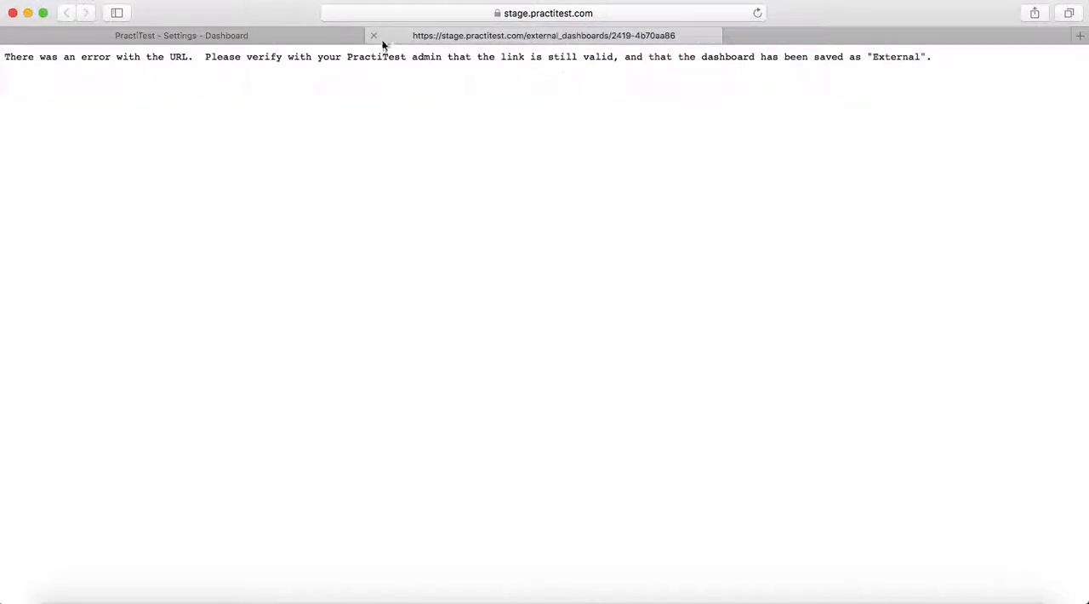
{"action": "left_click", "coordinate": [374, 37]}
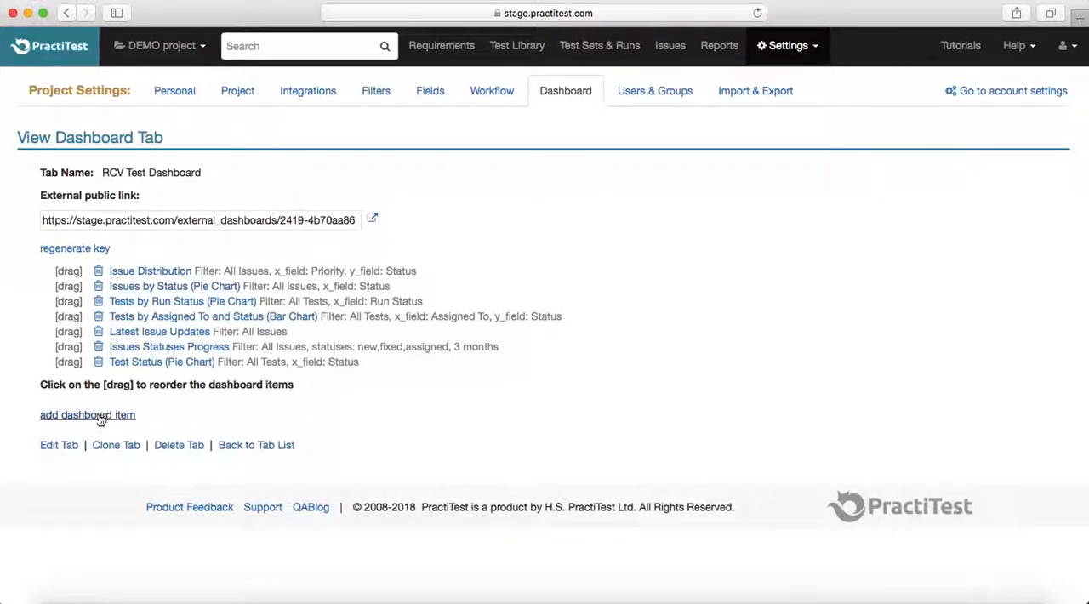
{"action": "left_click", "coordinate": [372, 219]}
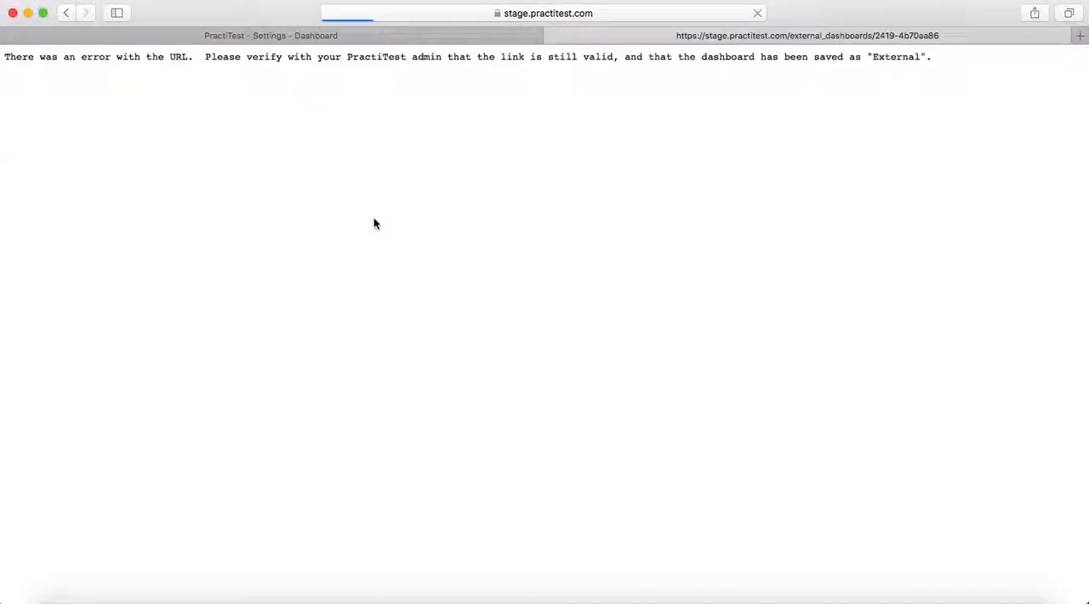
- Return to the RCV Test Dashboard tab's settings page and log out of the PractiTest account
{"action": "left_click", "coordinate": [491, 37]}
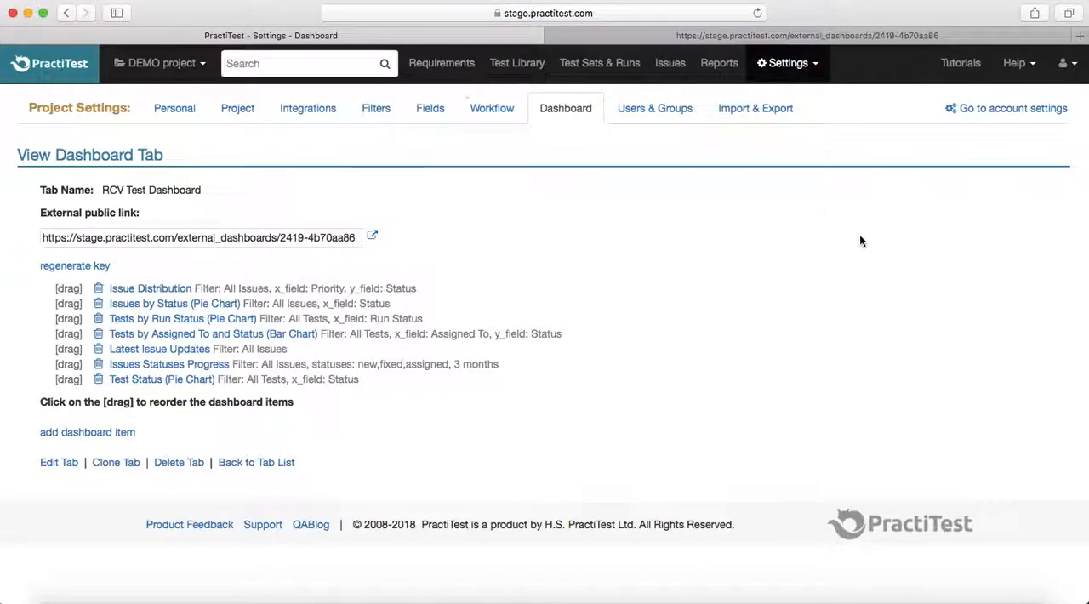
{"action": "left_click", "coordinate": [770, 35]}
{"action": "left_click", "coordinate": [430, 36]}
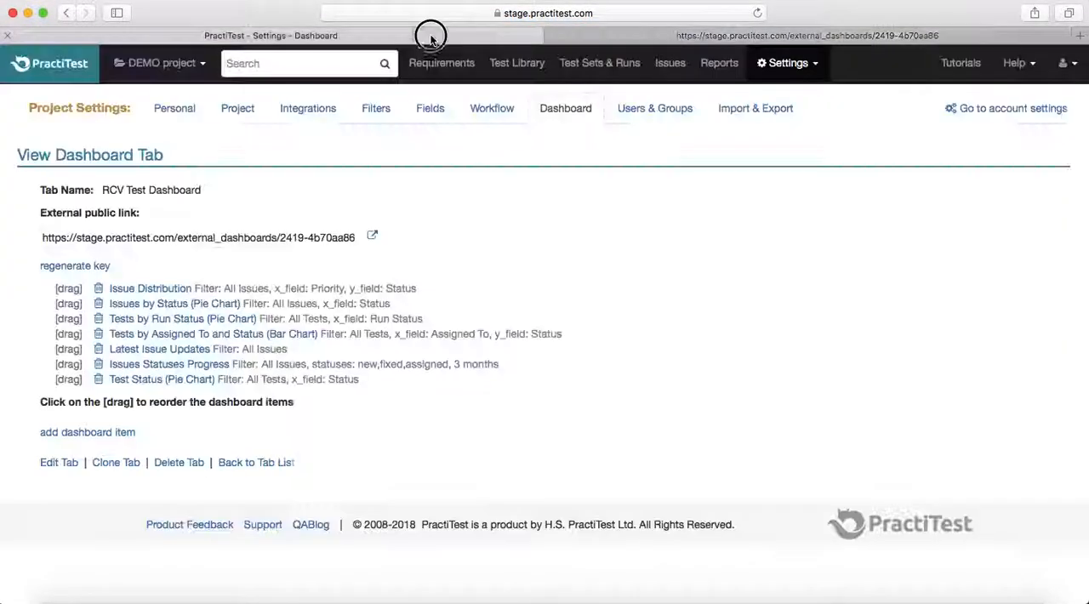
{"action": "left_click", "coordinate": [1064, 63]}
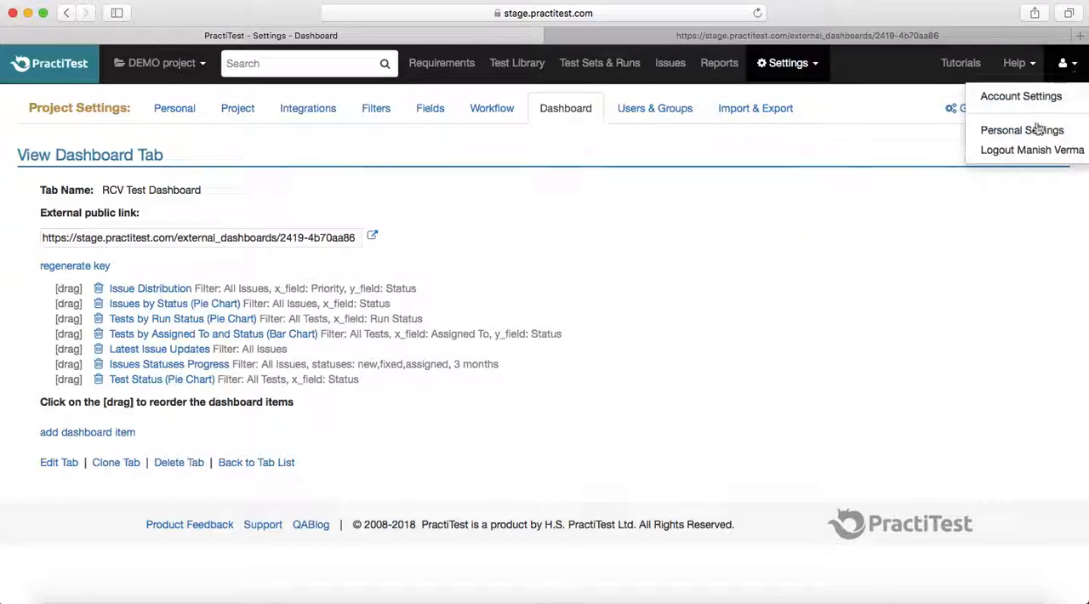
{"action": "left_click", "coordinate": [1028, 152]}
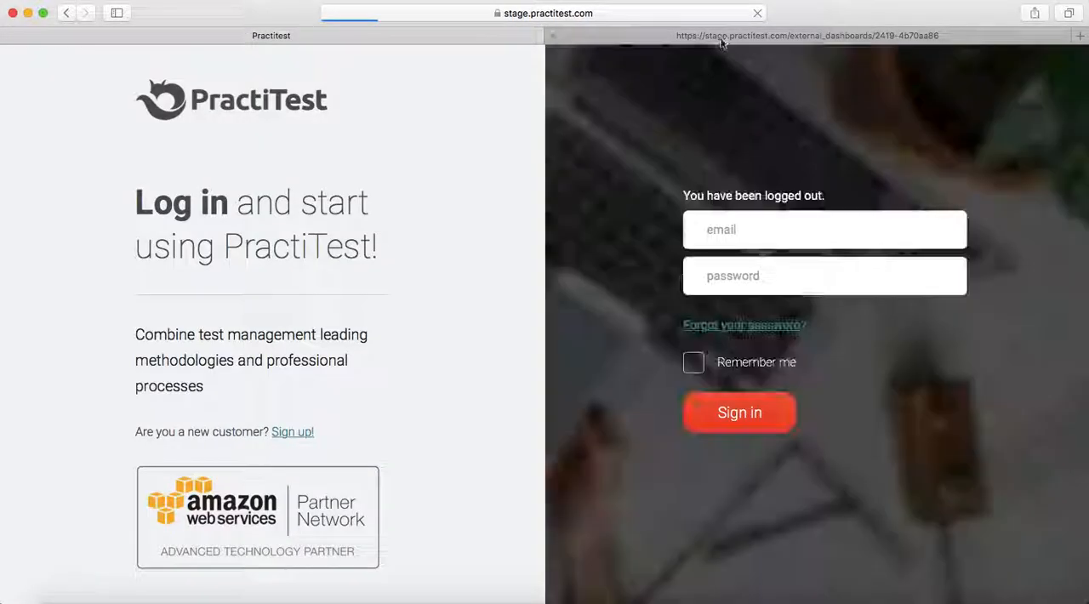
- Reload the external dashboard URL in its own browser tab while logged out of PractiTest
{"action": "left_click", "coordinate": [720, 36]}
{"action": "left_click", "coordinate": [612, 12]}
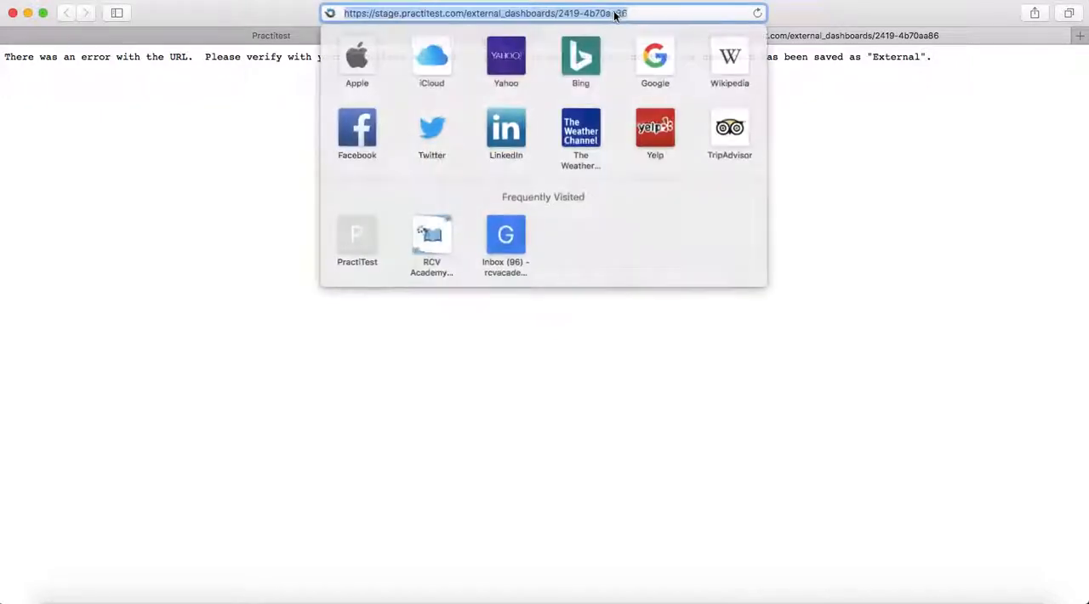
{"action": "key", "text": "Return"}
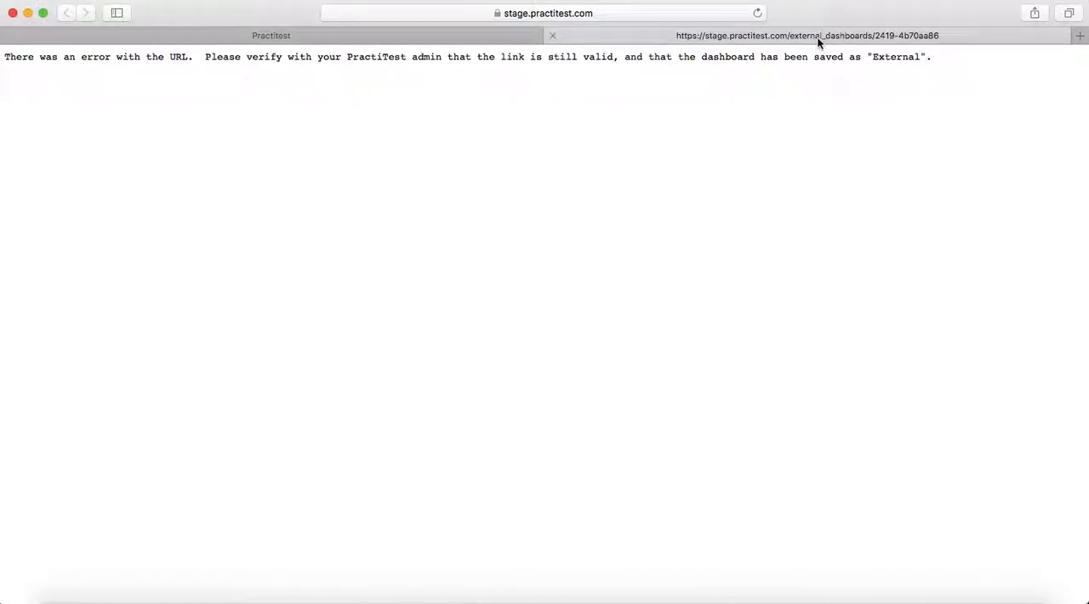
- Sign back in to PractiTest with the saved credentials and open the RCV Test Dashboard tab
{"action": "left_click", "coordinate": [368, 36]}
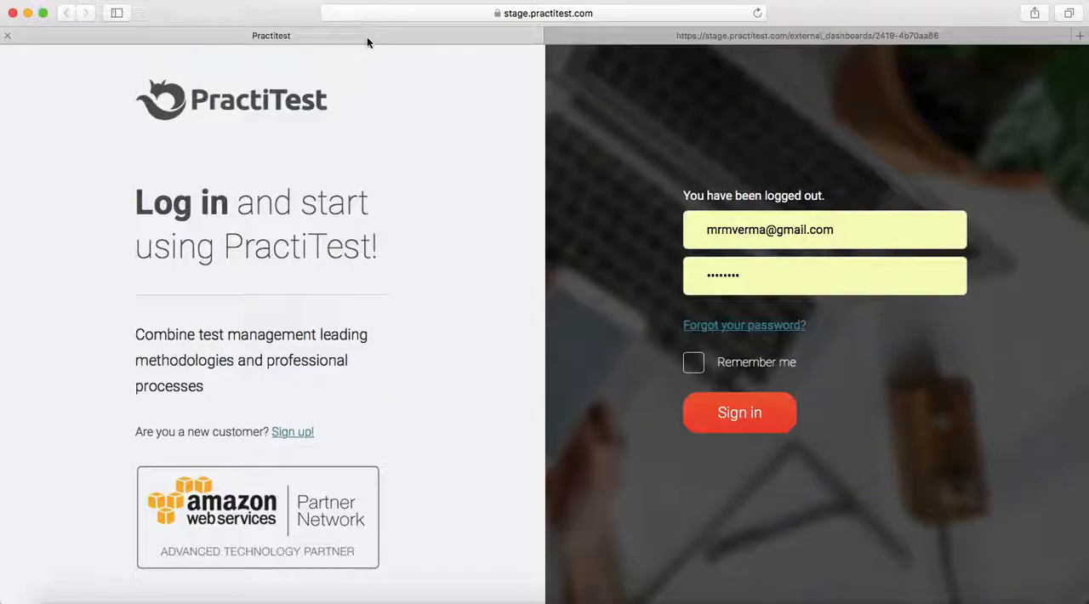
{"action": "left_click", "coordinate": [748, 412]}
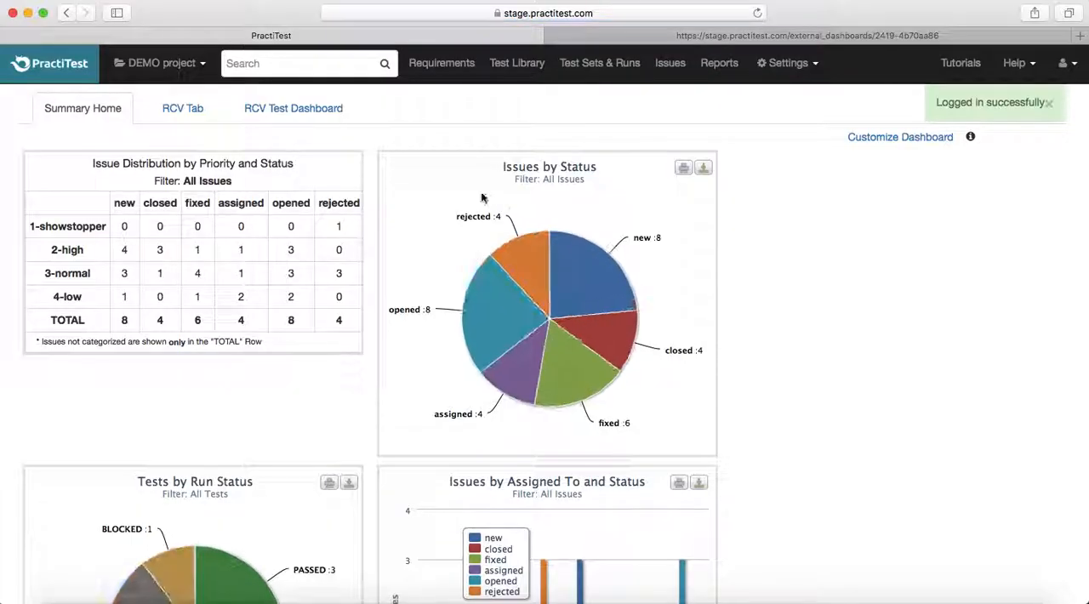
{"action": "left_click", "coordinate": [303, 104]}
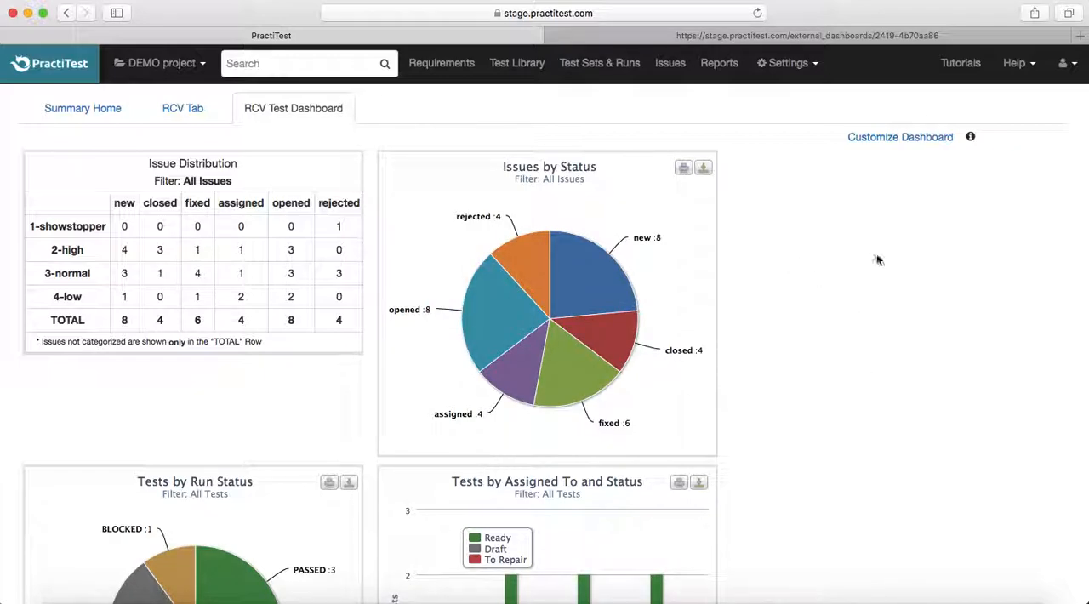
- Open the dashboard customization settings and find RCV Test Dashboard in the dashboard tab list
{"action": "left_click", "coordinate": [925, 137]}
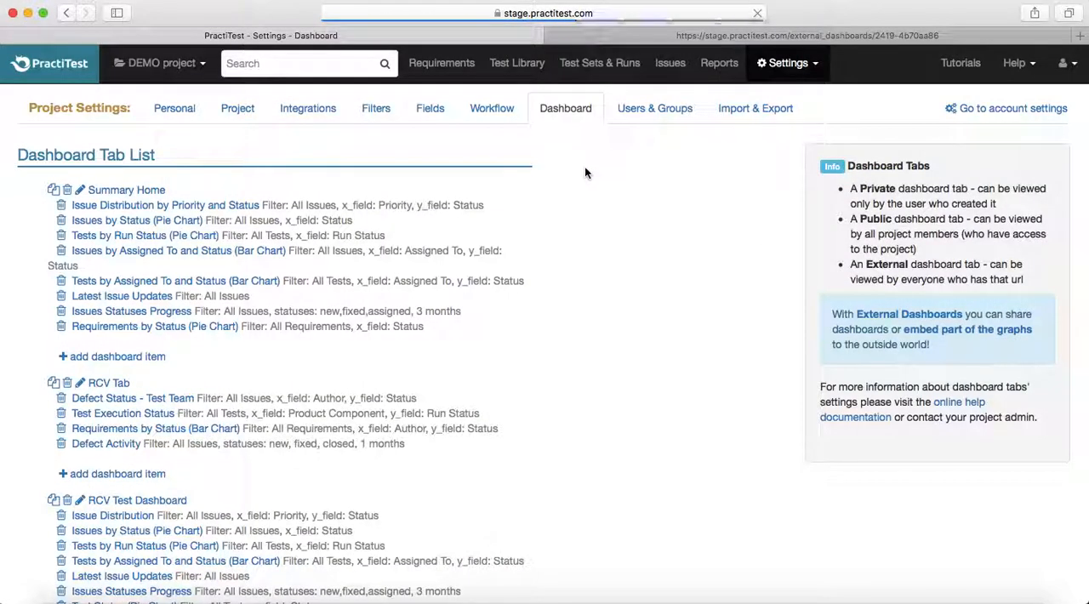
{"action": "scroll", "coordinate": [414, 368], "scroll_direction": "down", "scroll_amount": 5}
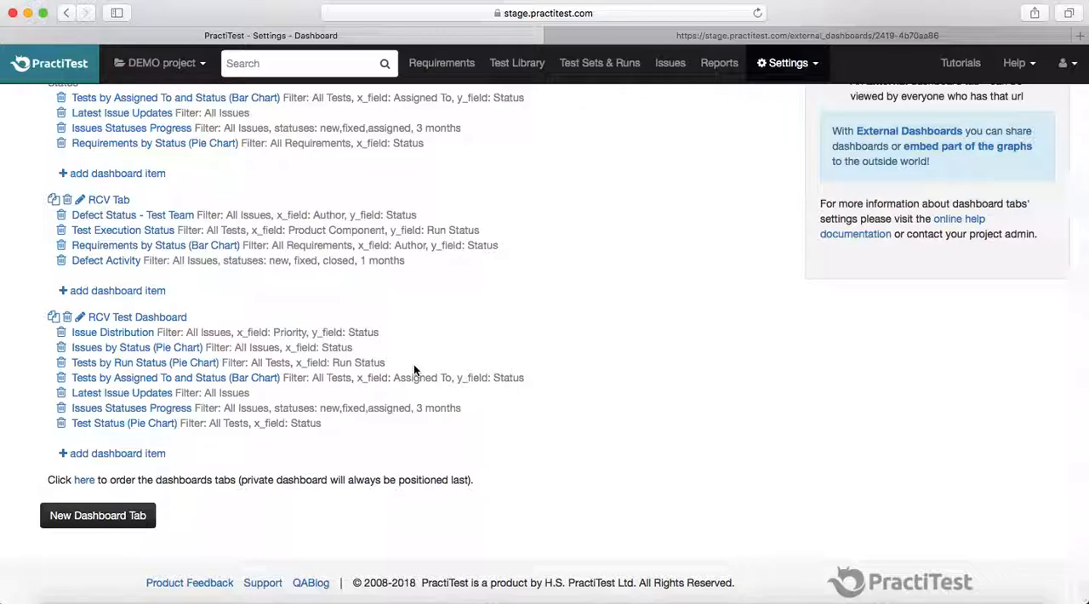